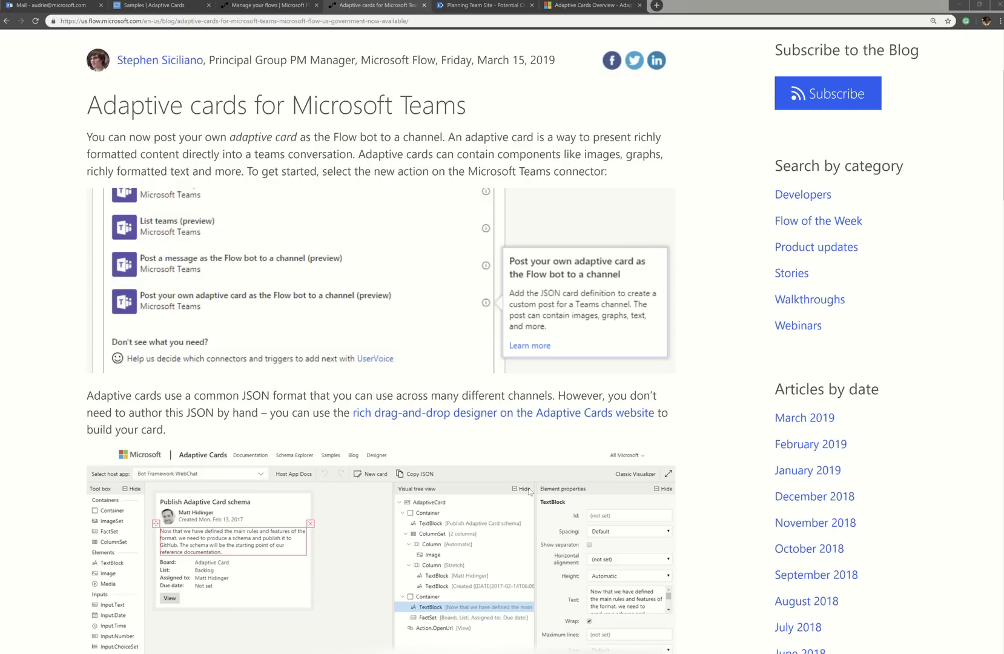
Follow the rich drag-and-drop designer link to open adaptivecards.io/designer
scroll(432, 565, "down", 7)
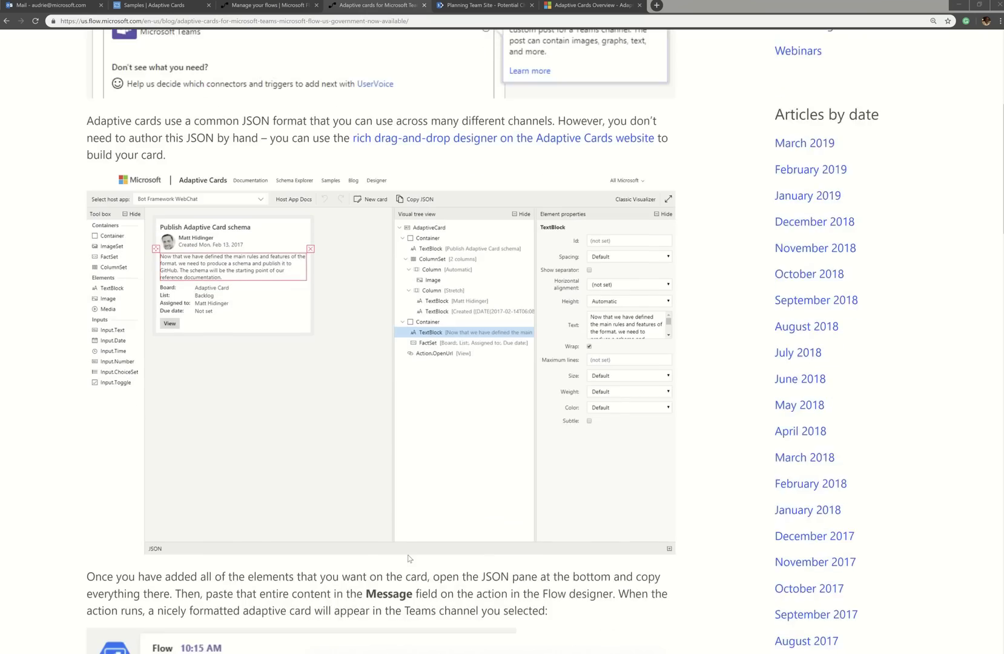
scroll(409, 558, "down", 8)
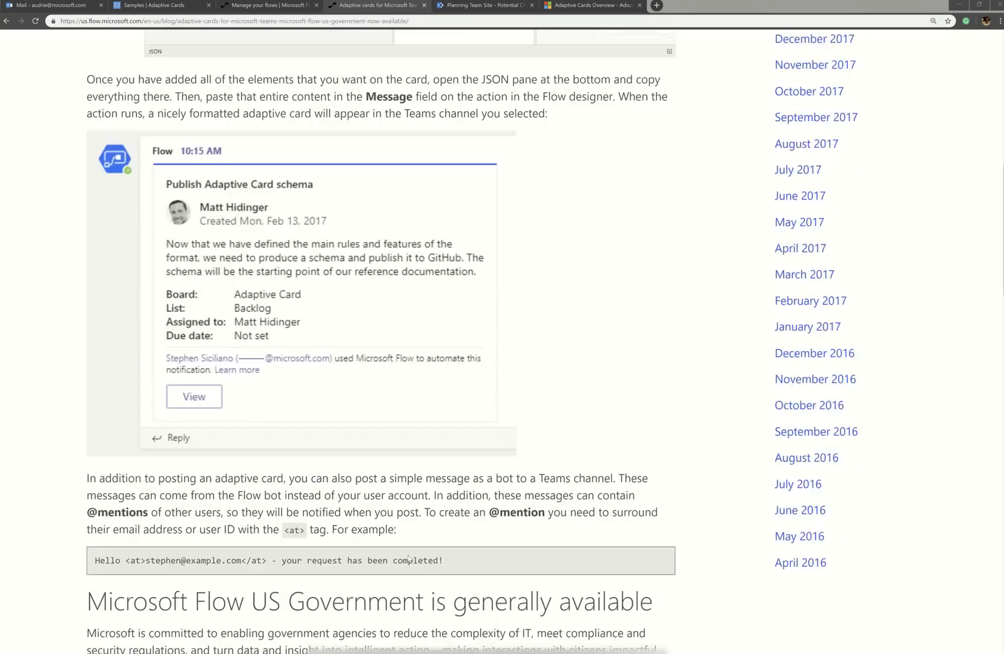
scroll(410, 558, "up", 9)
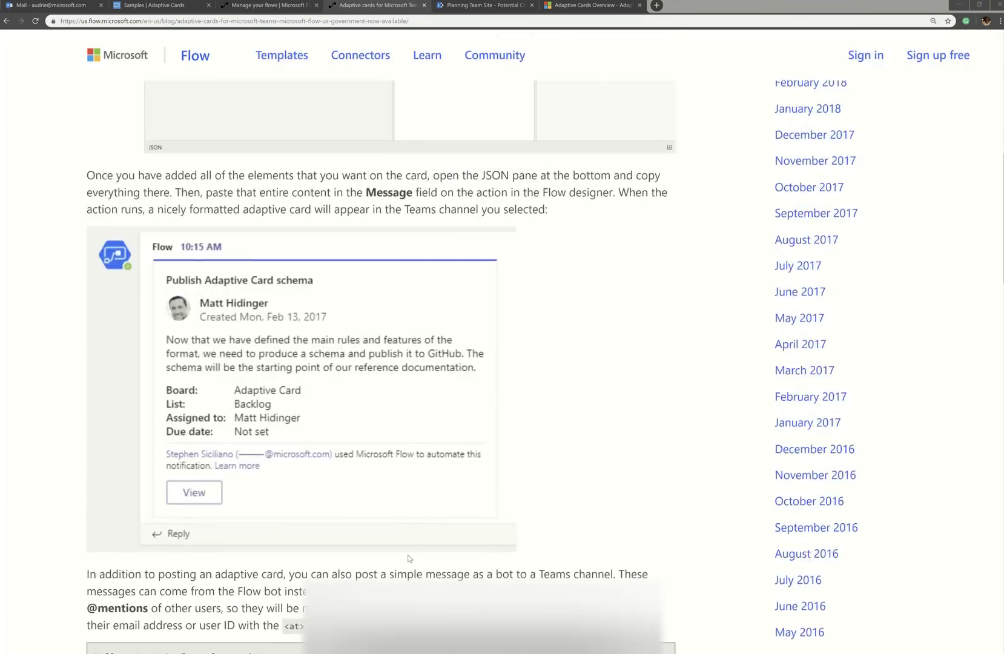
scroll(408, 558, "up", 12)
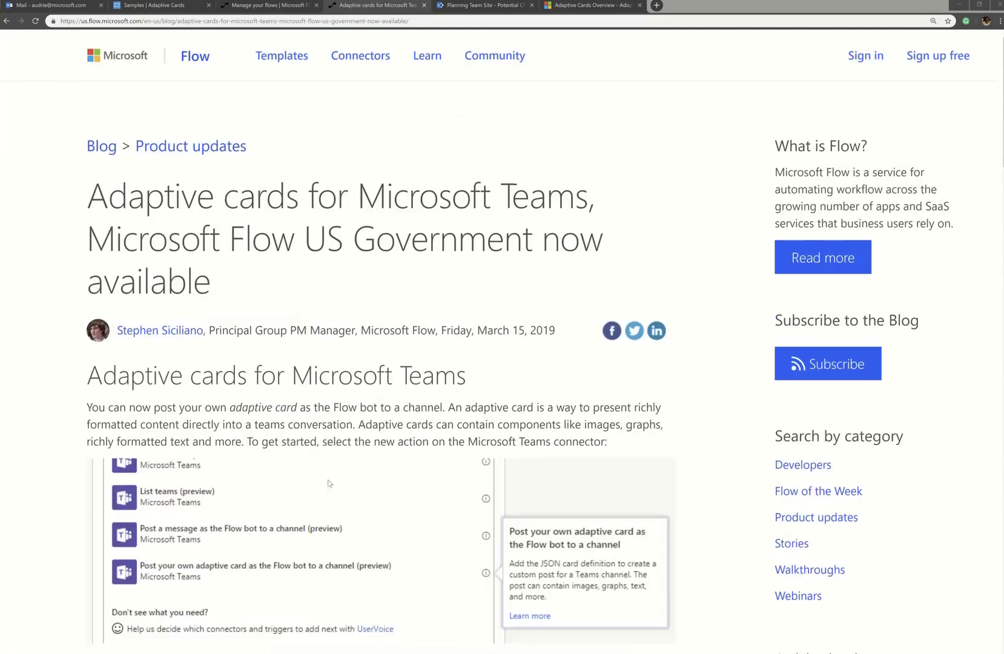
scroll(345, 519, "down", 2)
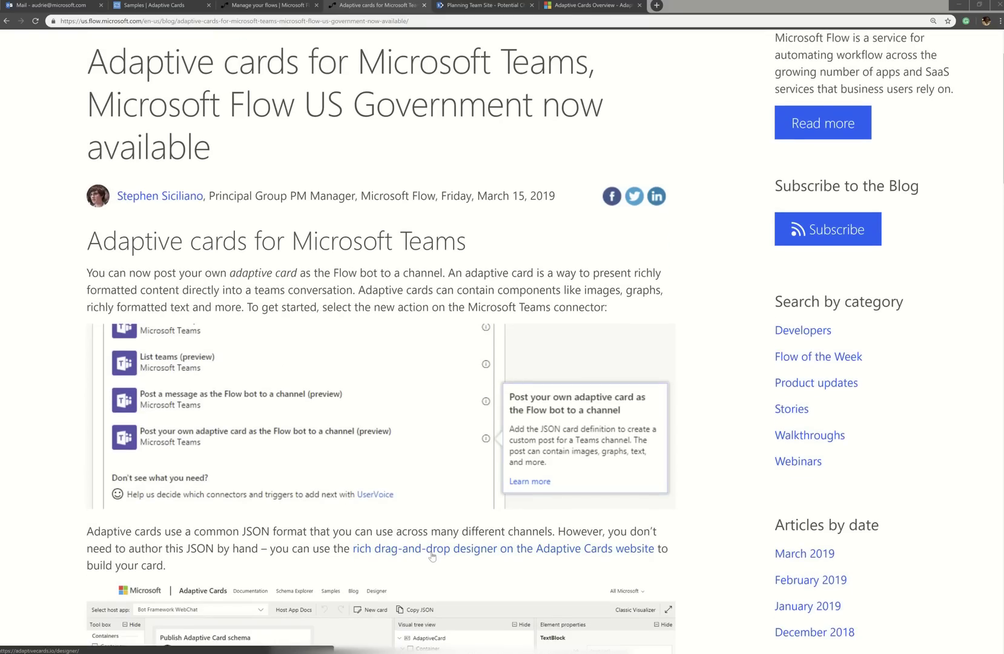
left_click(432, 556)
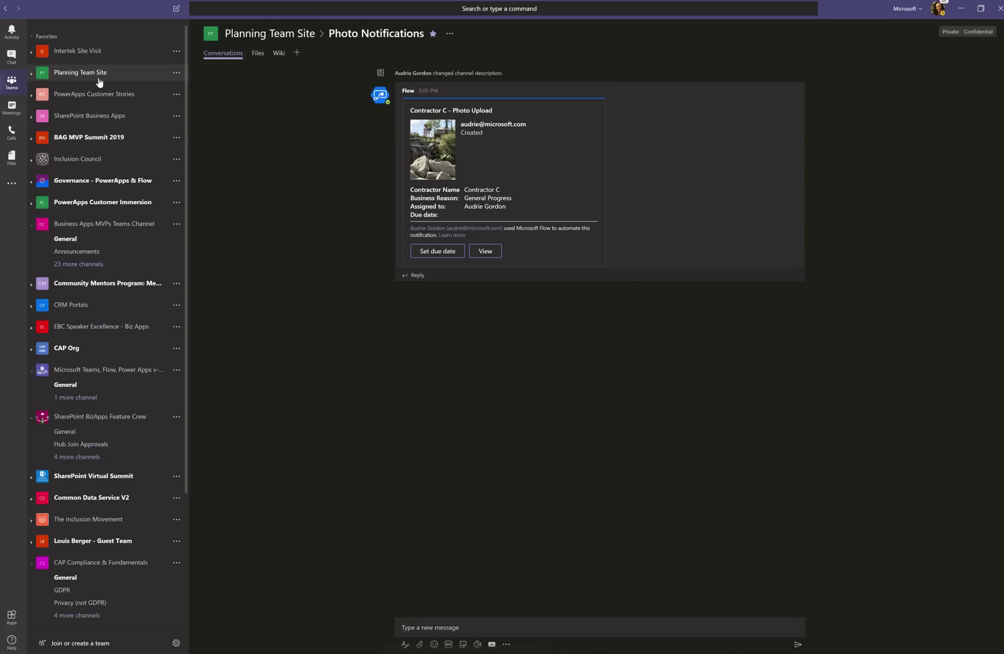
Expand Planning Team Site and show Change Order Alerts with its Cost vs. Schedule 17 - 6 card
left_click(97, 73)
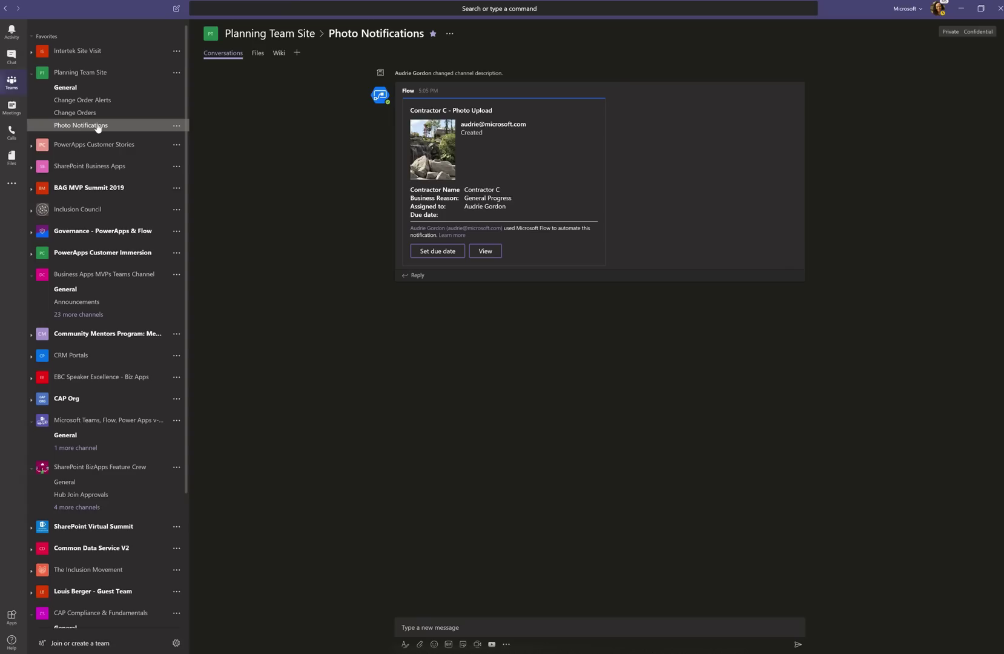
left_click(104, 102)
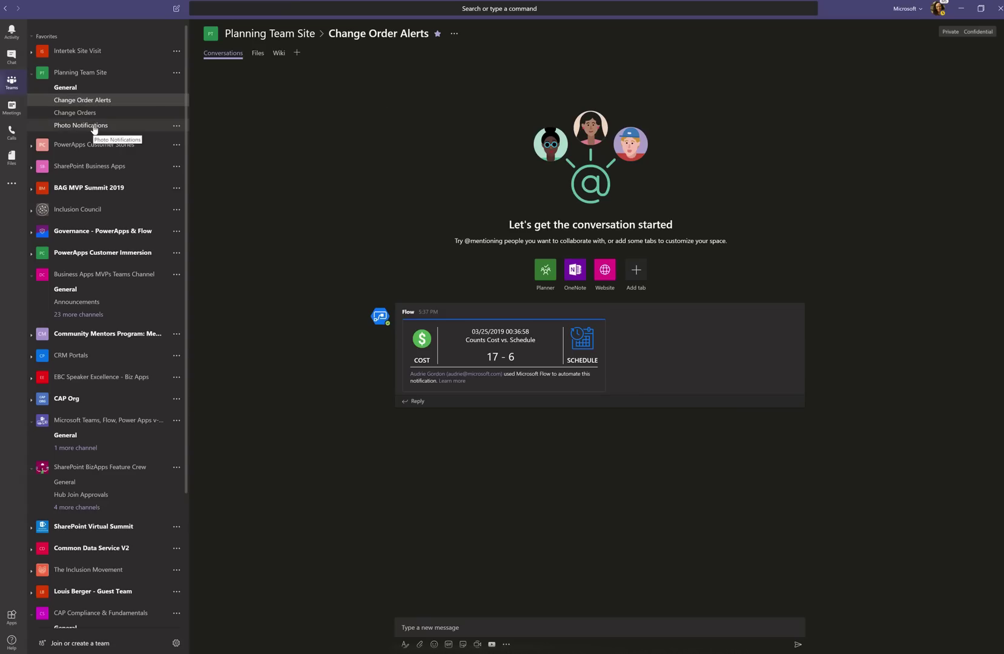
Switch to Photo Notifications and wait for the 5:42 PM Photo Upload card to arrive
left_click(94, 128)
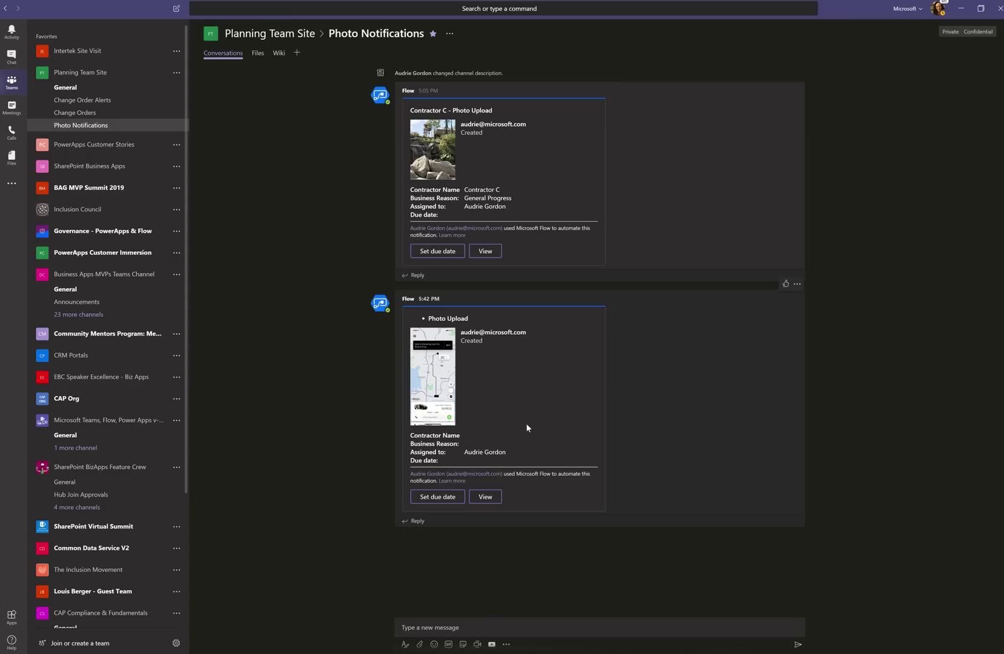
Set the second Photo Upload card's due date to March 31, 2019 with the comment 'note'
left_click(442, 497)
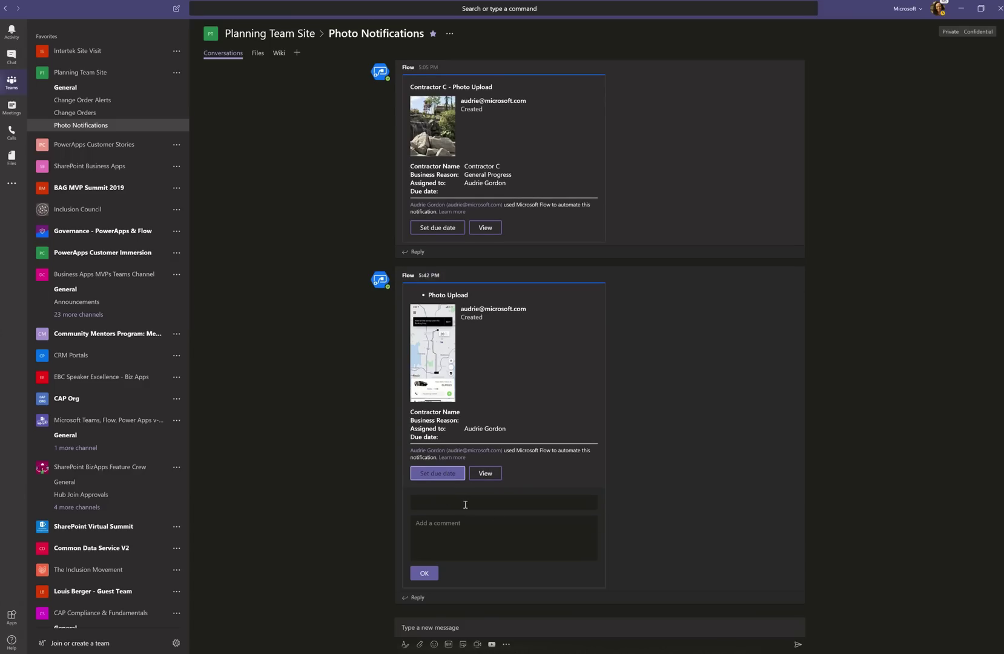
left_click(464, 506)
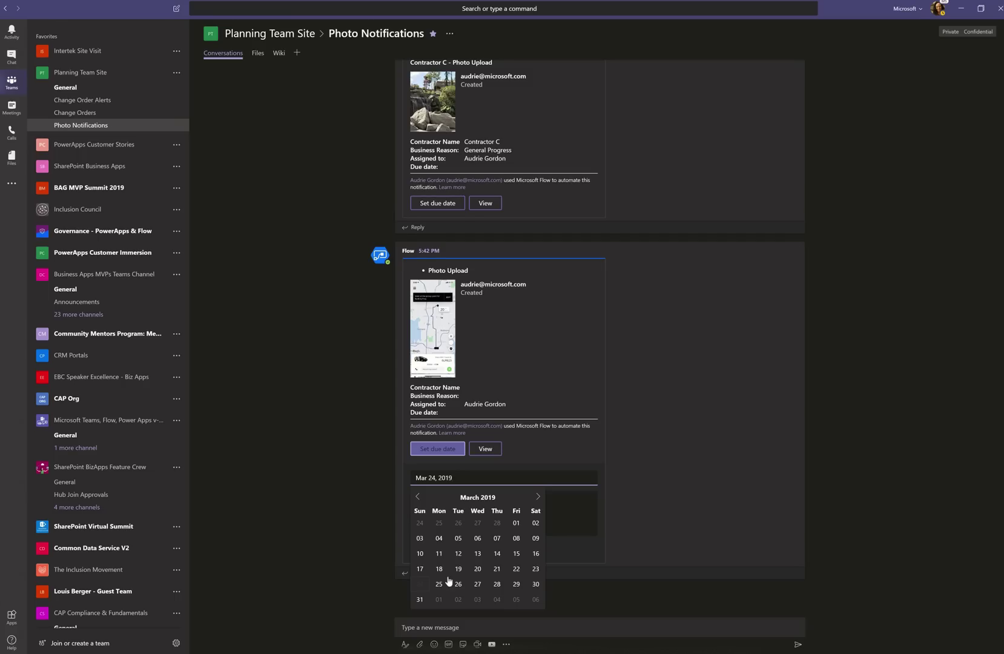
left_click(420, 600)
left_click(461, 525)
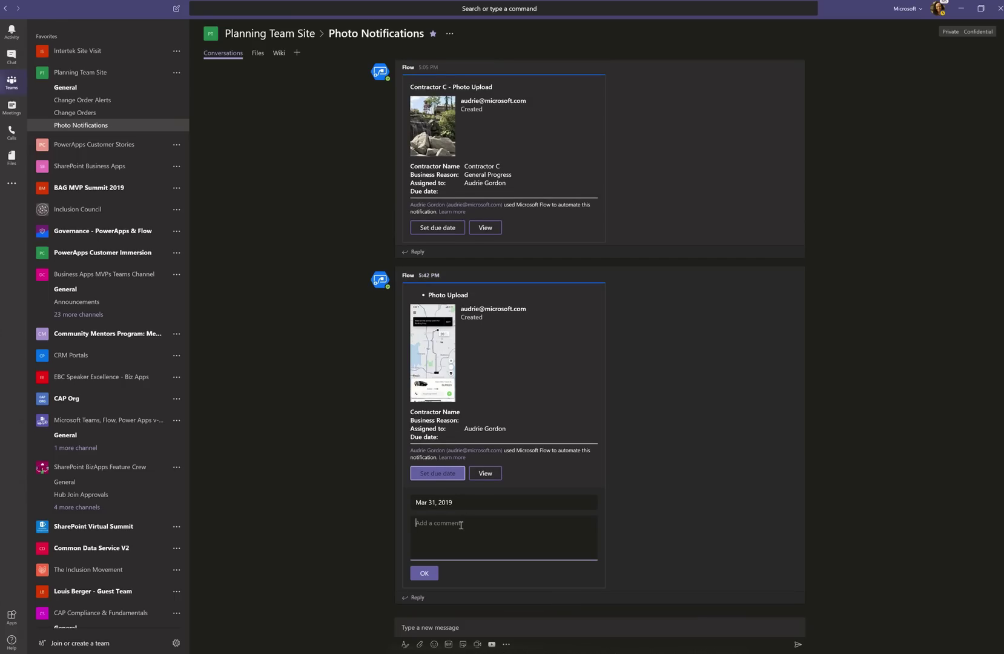
type("note")
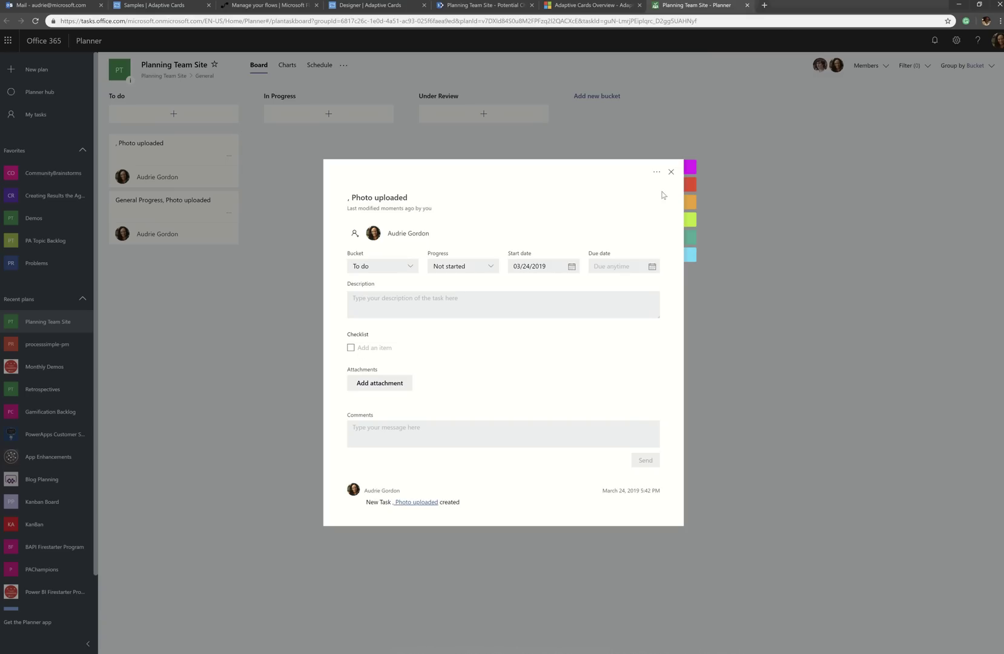
Close the ', Photo uploaded' task details to see both tasks under To do
left_click(671, 172)
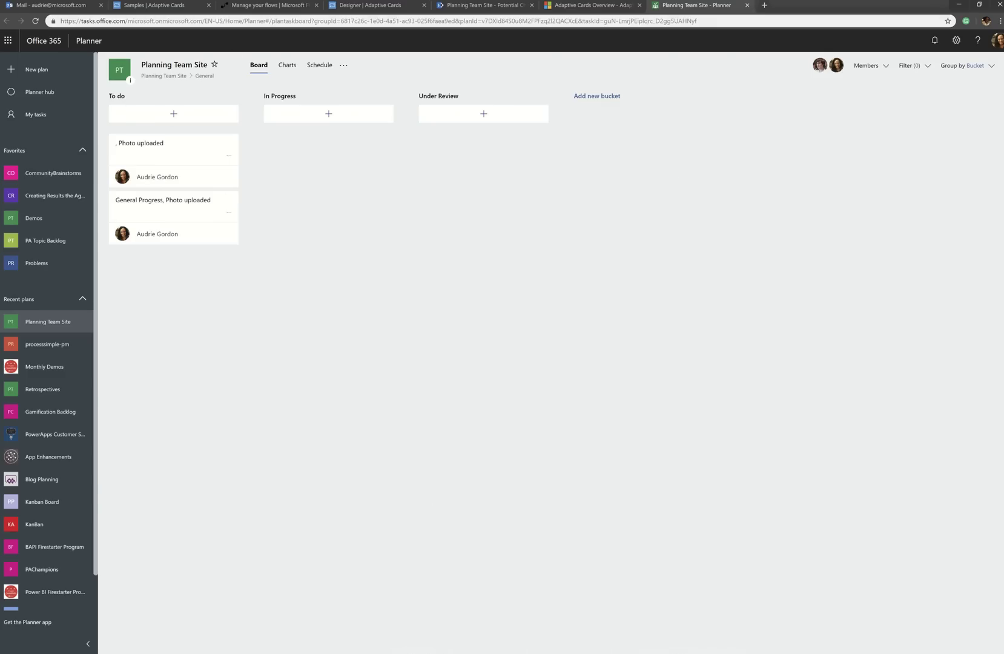
View the uploaded map screenshot in SharePoint, then close it and go back to Teams
key("alt+Tab")
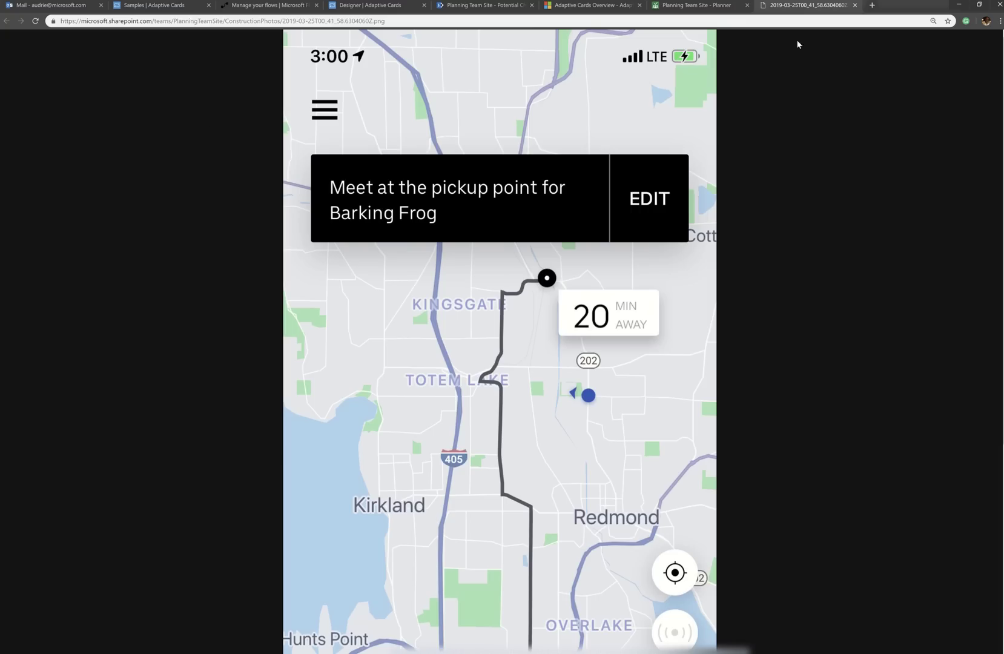
left_click(854, 5)
key("alt+Tab")
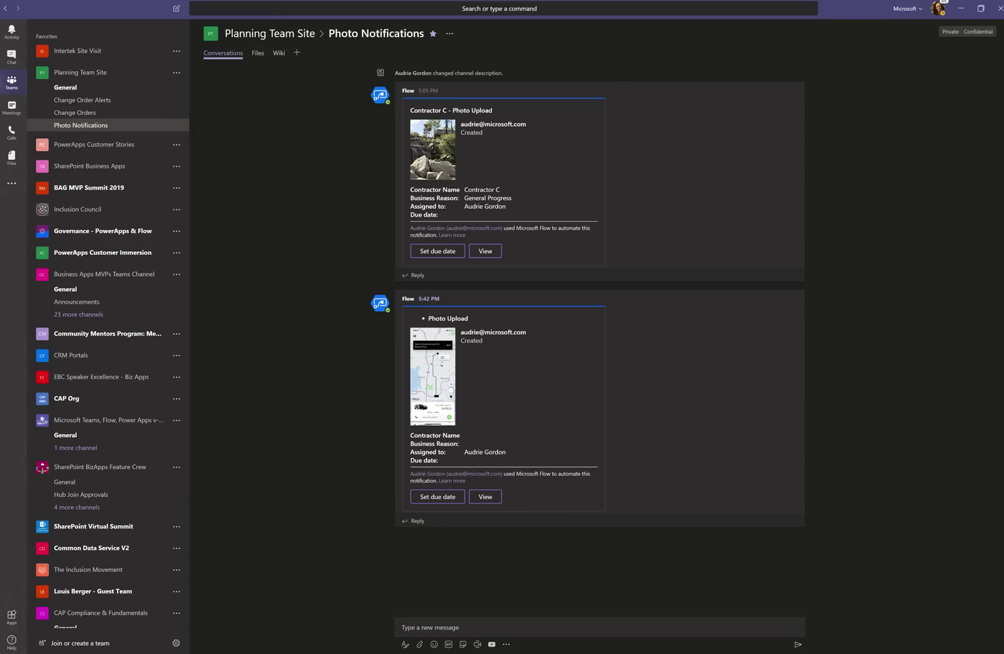
Open the Potential Change Orders list in quick edit grid mode
key("alt+Tab")
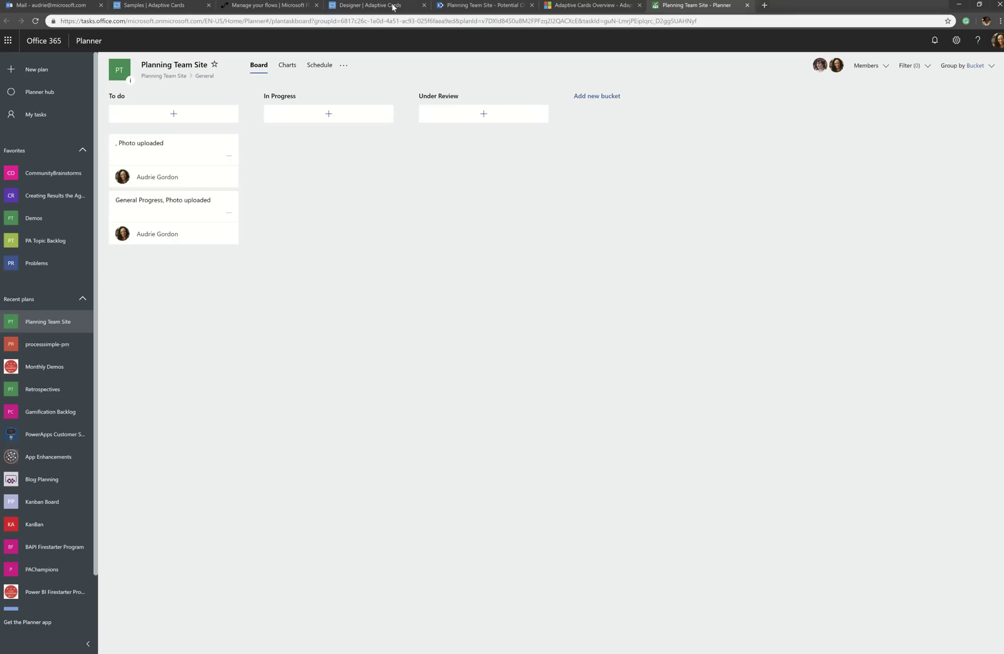
left_click(466, 9)
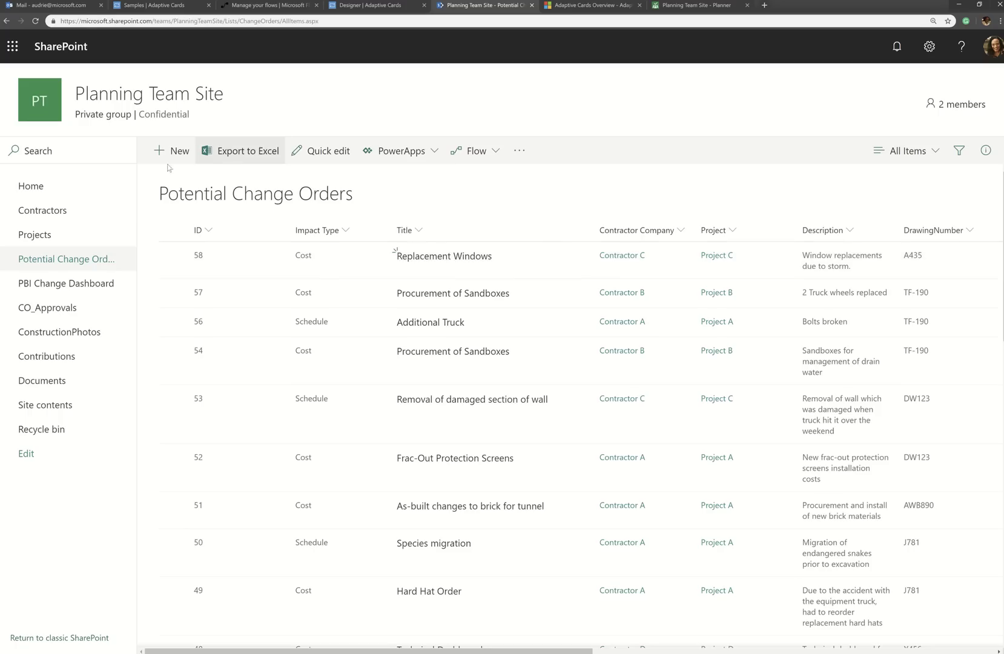
left_click(327, 154)
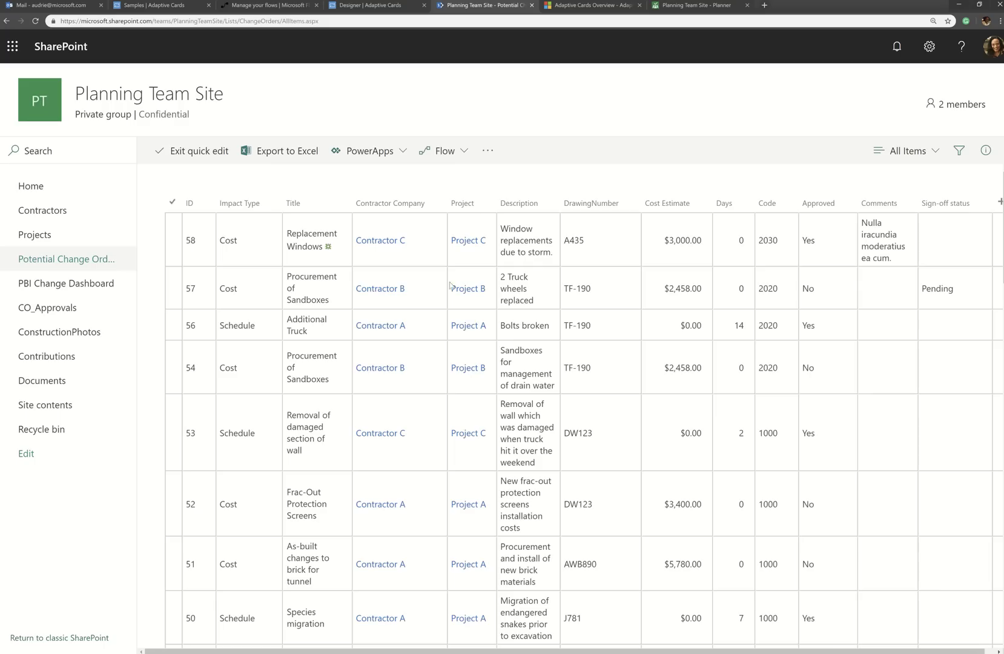
Paste a copy of the Contractor D 'Paint redo' $1,788.00 row into the new row and exit quick edit
scroll(173, 274, "down", 8)
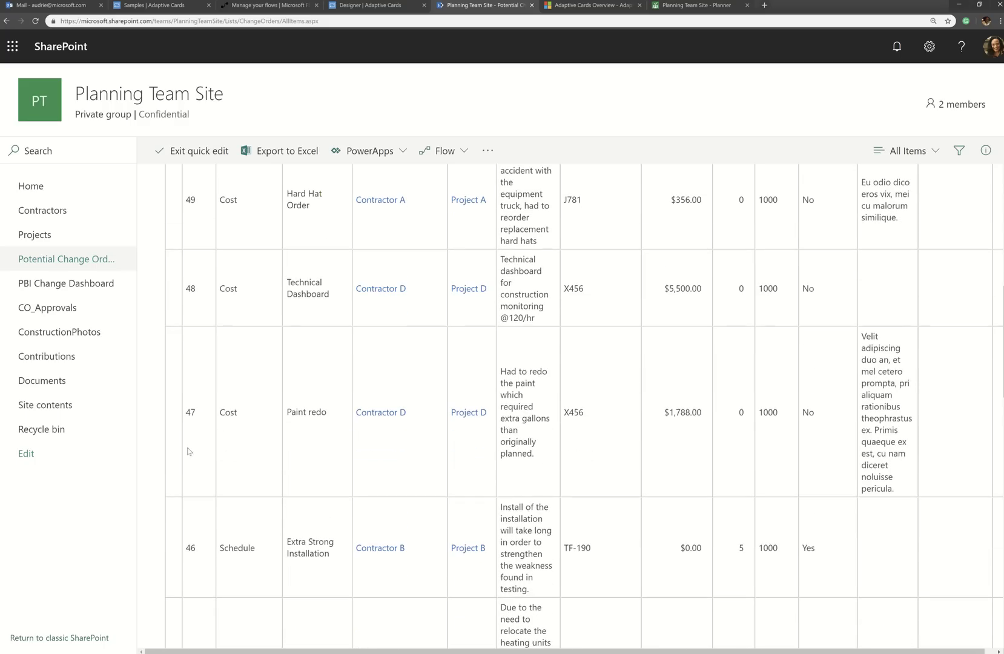
left_click(172, 442)
scroll(215, 445, "down", 10)
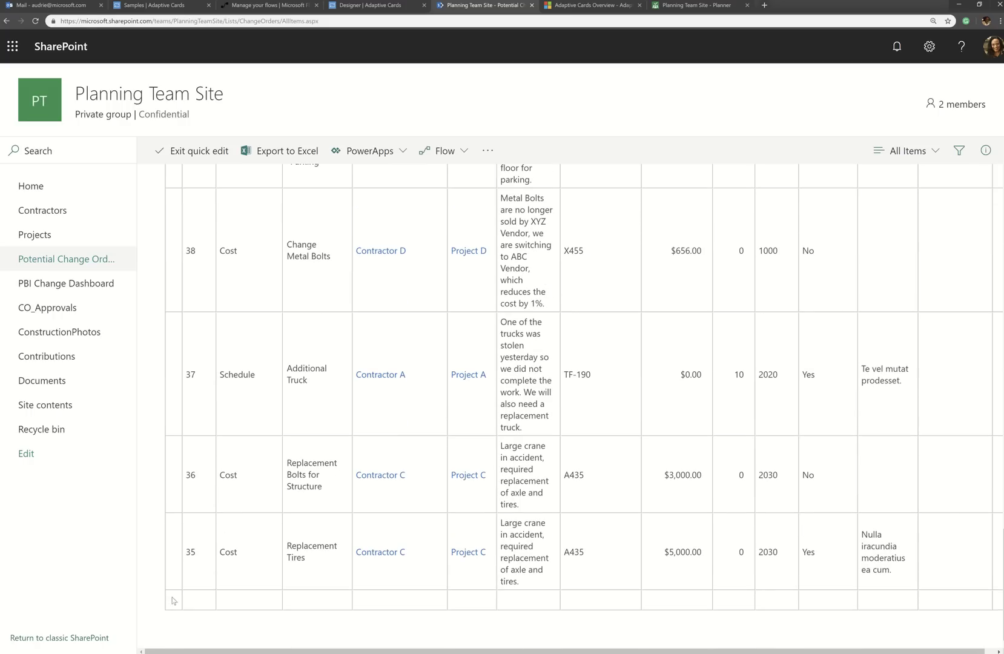
left_click(173, 600)
type("Cost\tPaint redo\tContractor D\tProject D\tHad to redo the paint which required extra gallons than originally planned.\tX456\t$1,788.00\t0\t1000\tNo\tVelit adipiscing duo an, et mel cetero prompta, pri aliquam rationibus theophrastus ex. Primis quaeque ex est, cu nam diceret noluisse pericula.")
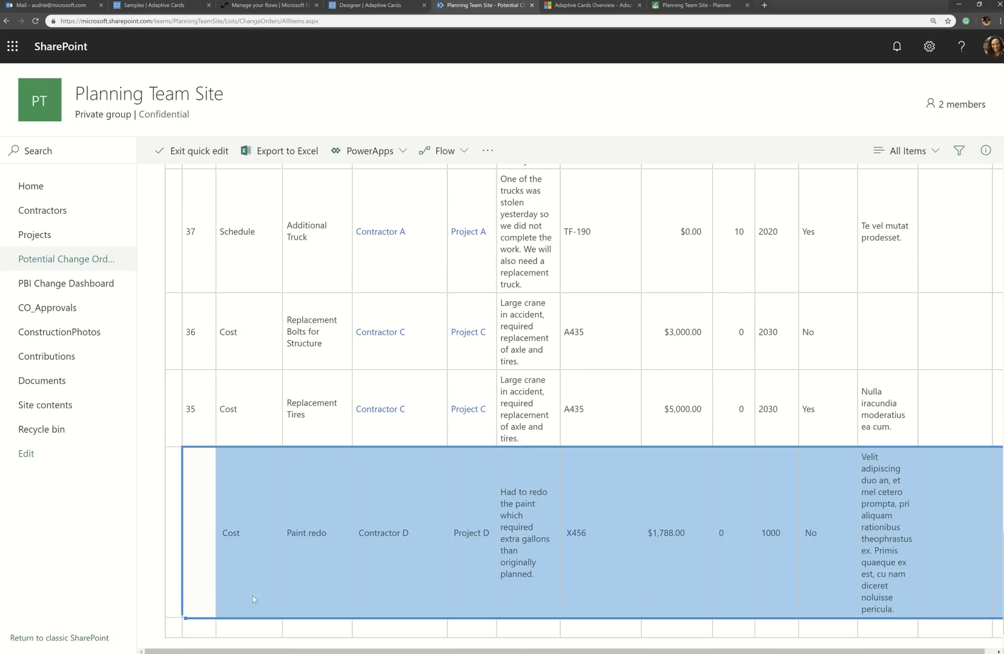
left_click(216, 159)
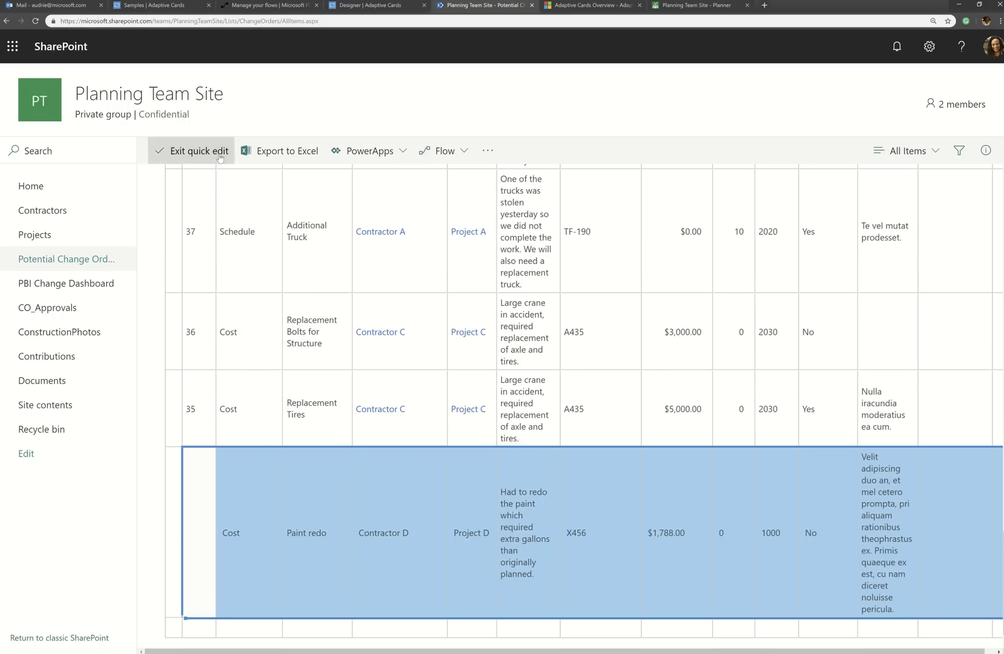
Review the Change Order Alerts and Photo Notifications cards, then minimize Teams
left_click(521, 648)
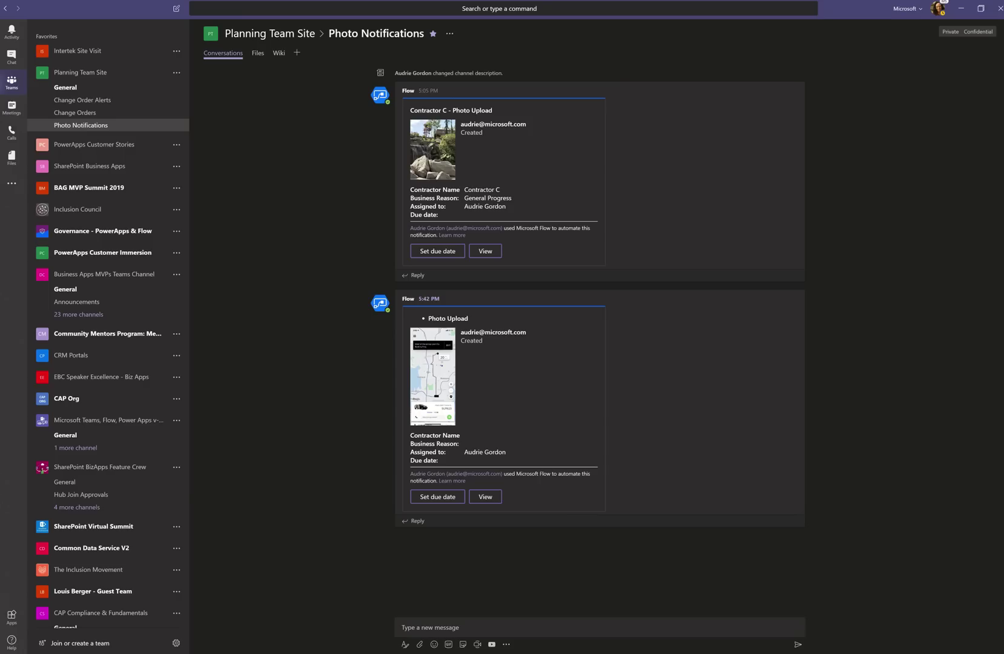
left_click(89, 105)
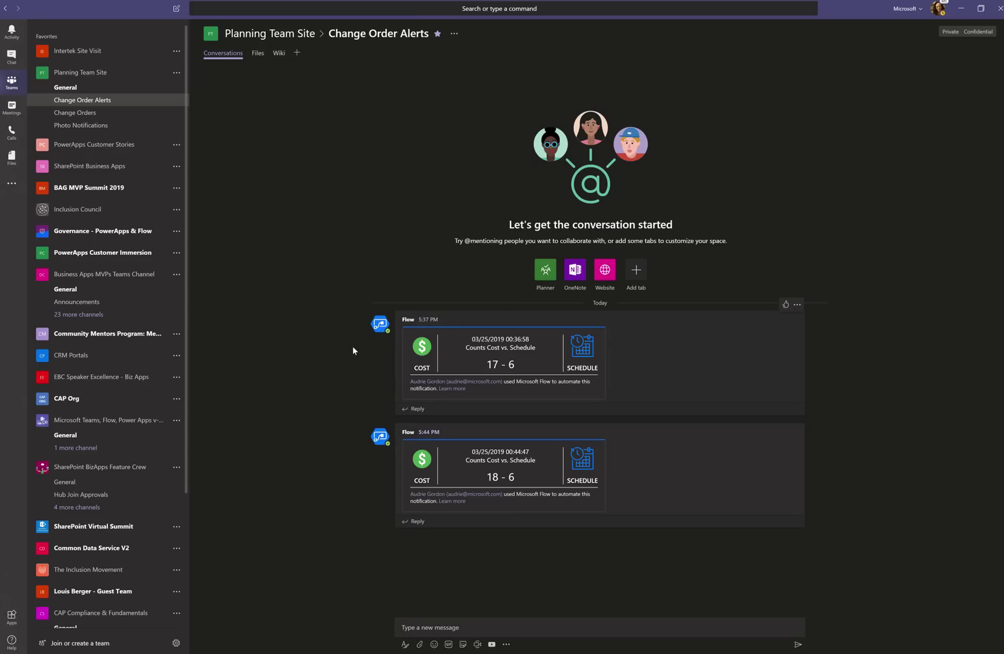
left_click(109, 127)
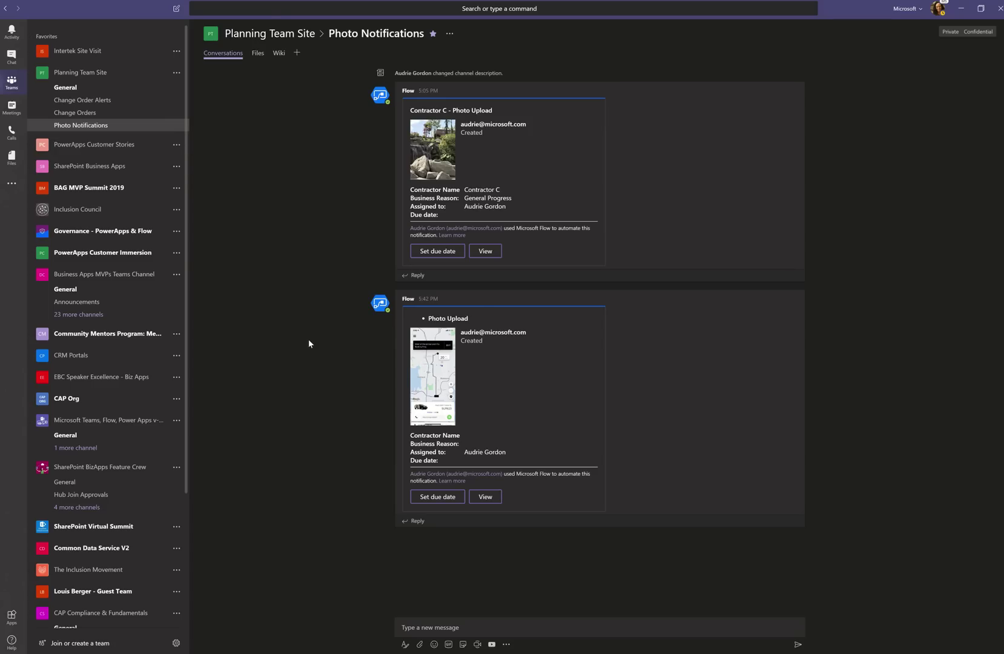
left_click(962, 9)
Go from the Designer to the Adaptive Cards home page and load the Schema Explorer
left_click(389, 7)
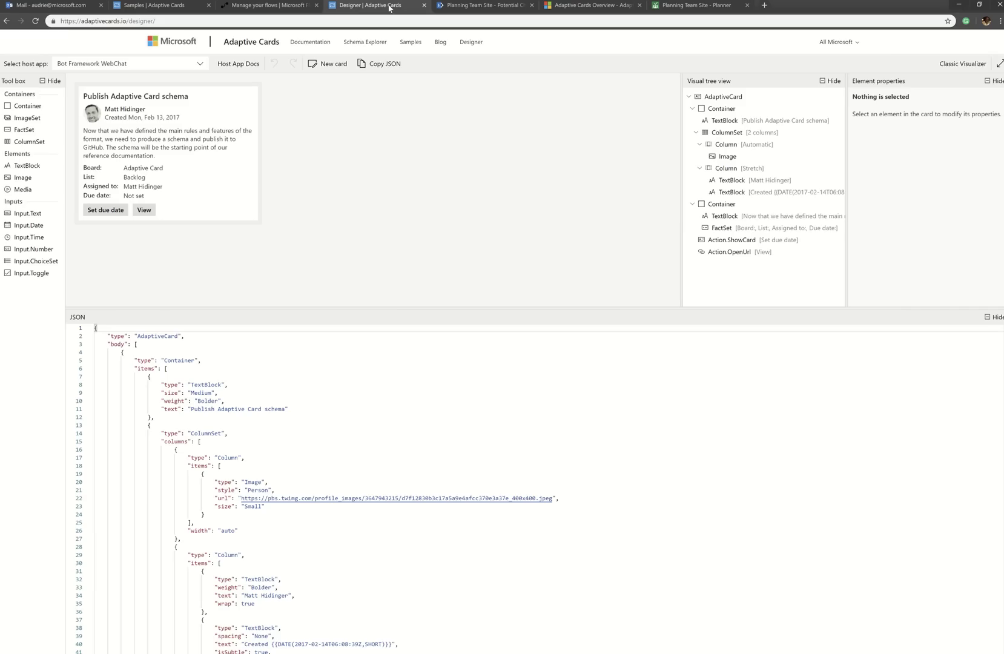
left_click(253, 43)
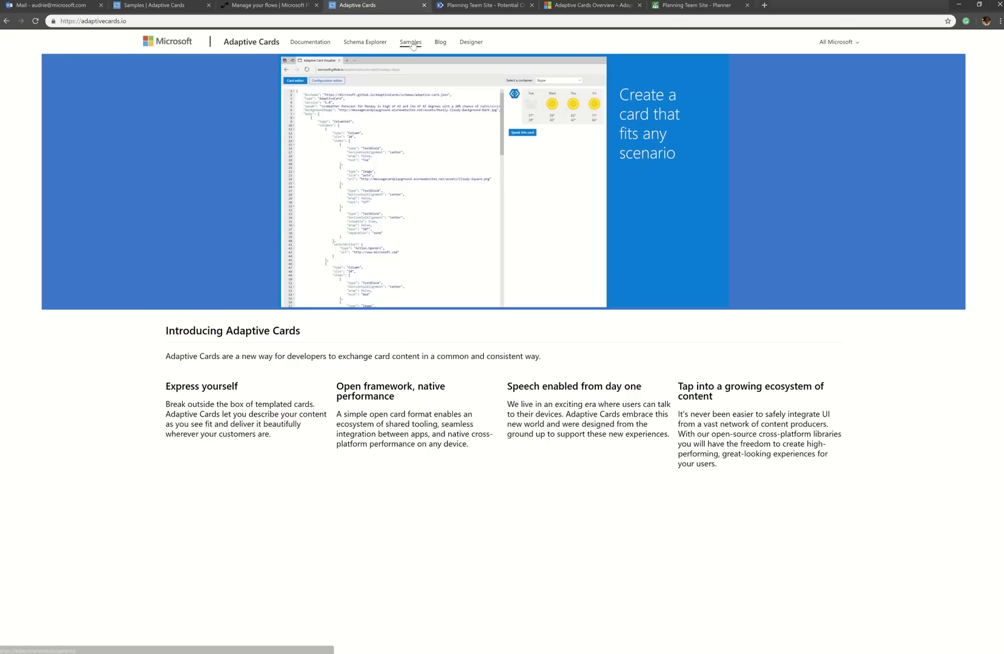
left_click(364, 41)
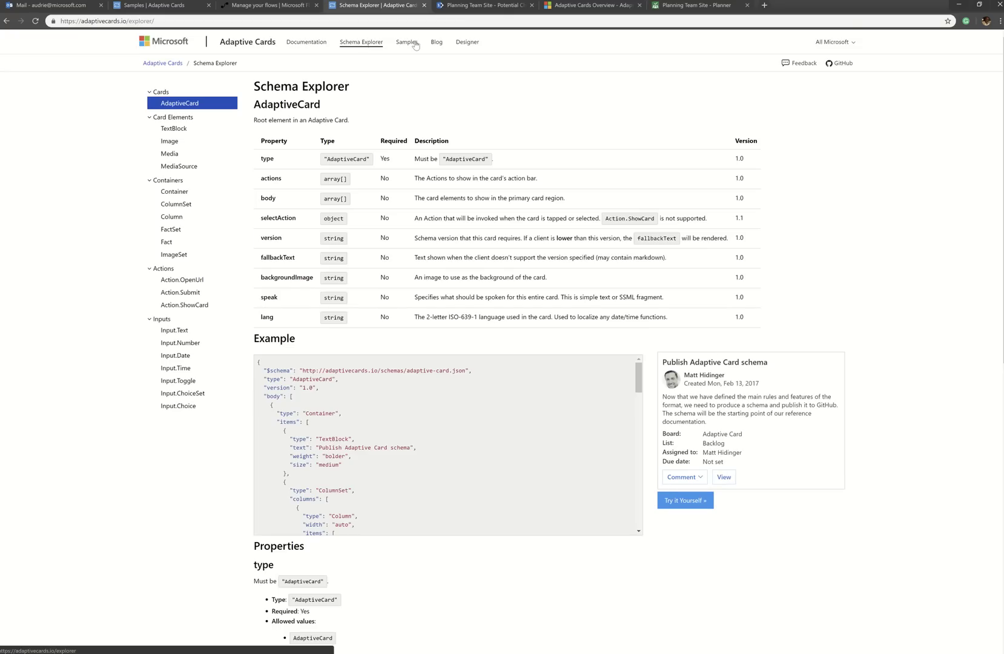
View the Sporting event and Flight itinerary samples, load Flight itinerary in the Designer, then return to the flow
left_click(407, 42)
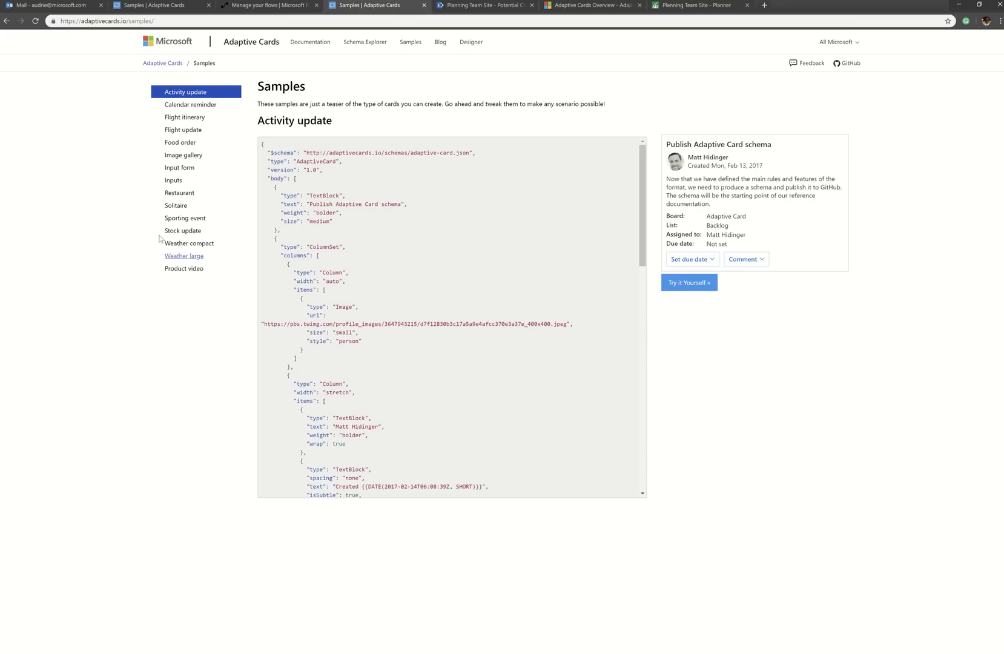
left_click(192, 220)
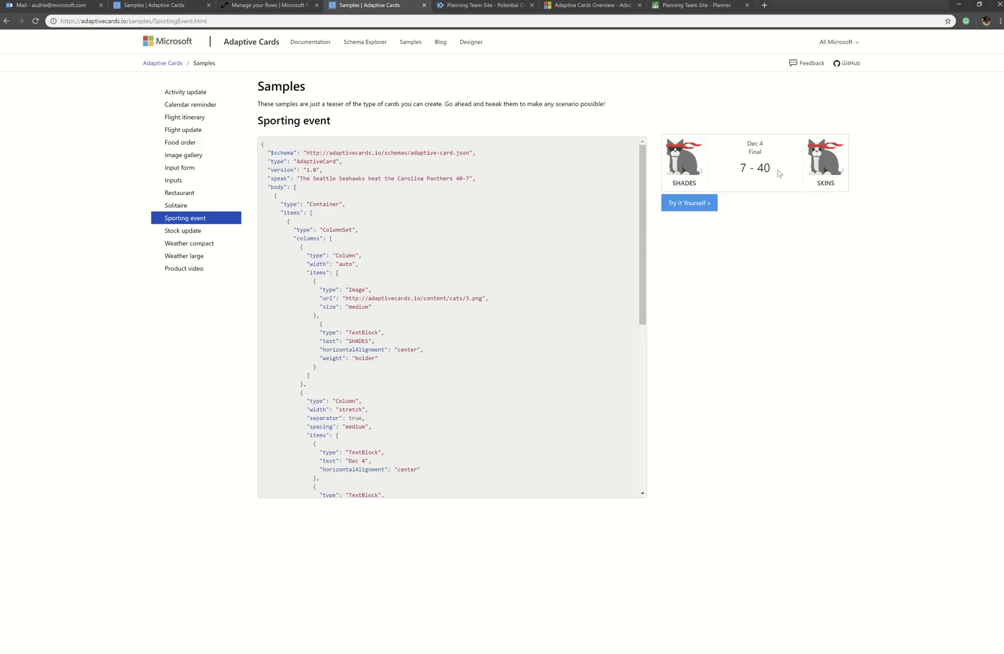
left_click(197, 117)
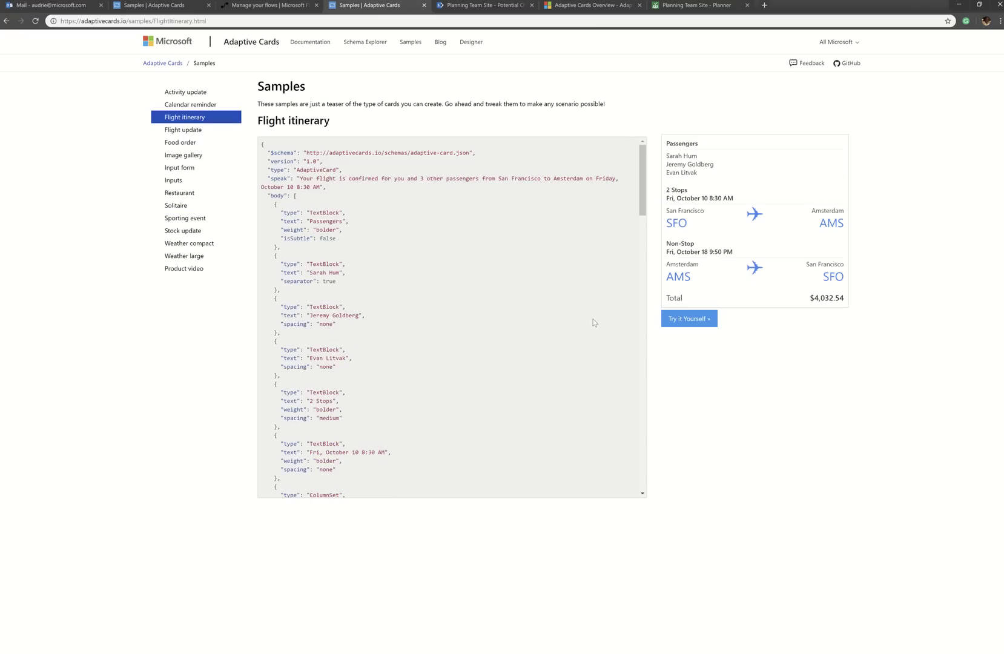
left_click(688, 324)
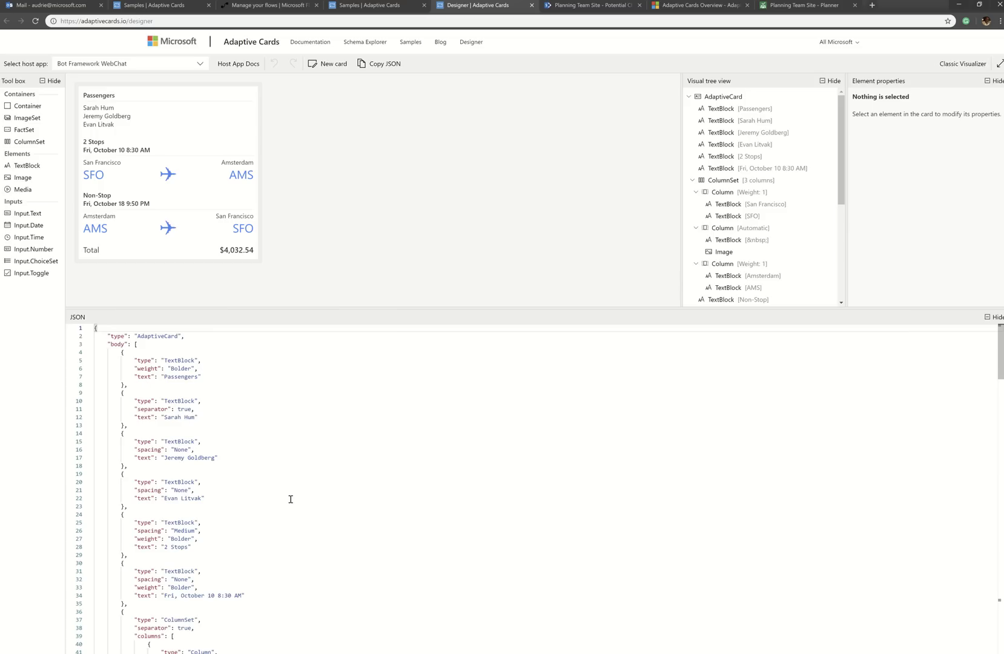
left_click(288, 9)
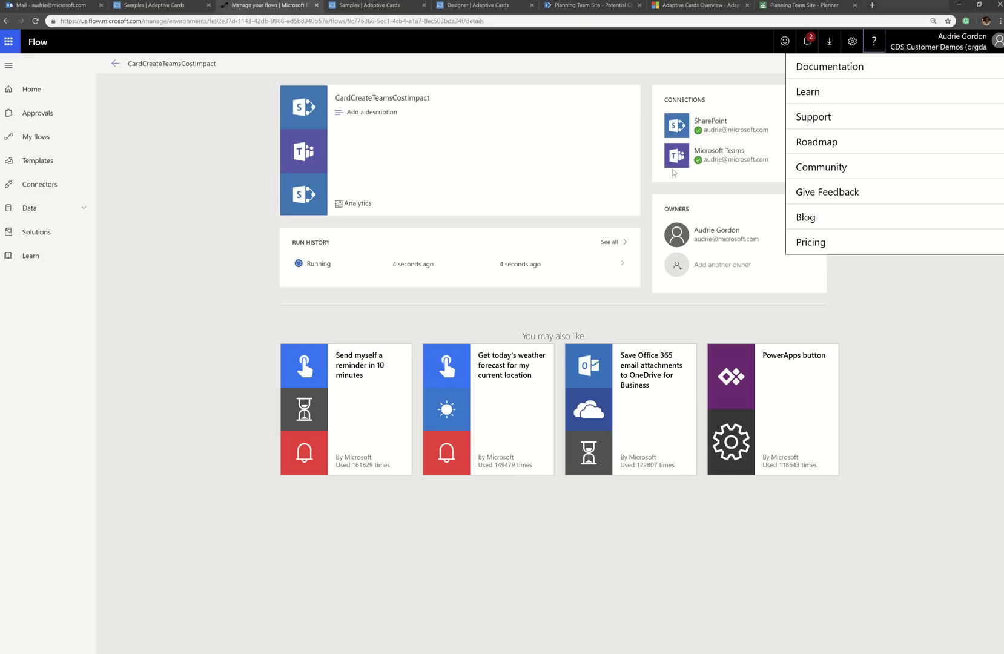
Reload CardCreateTeamsCostImpact's details page to show its succeeded runs, then open it for editing
left_click(372, 21)
key("Return")
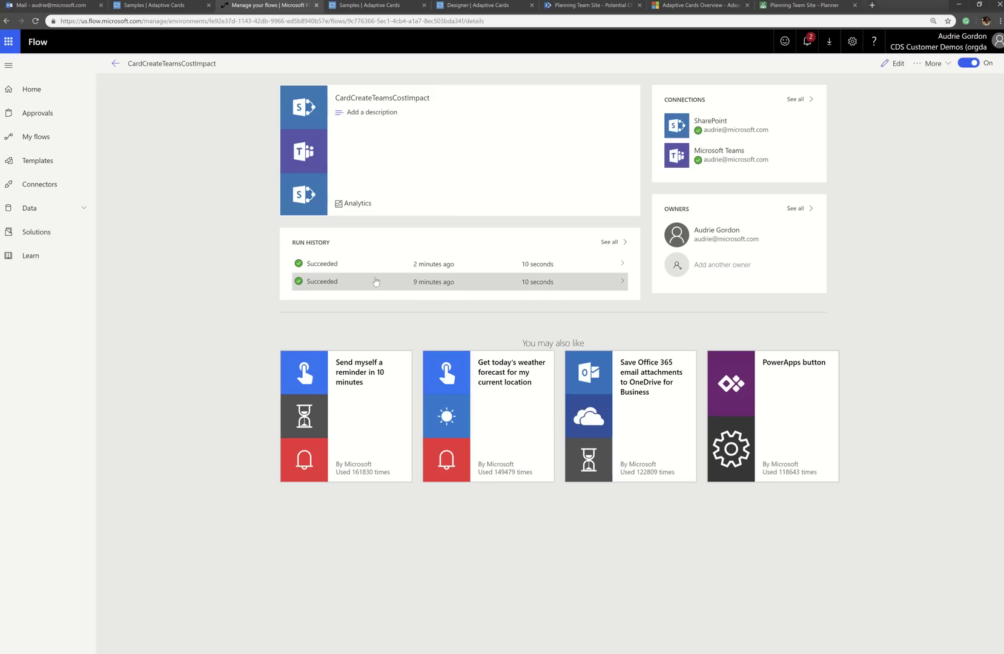
left_click(895, 64)
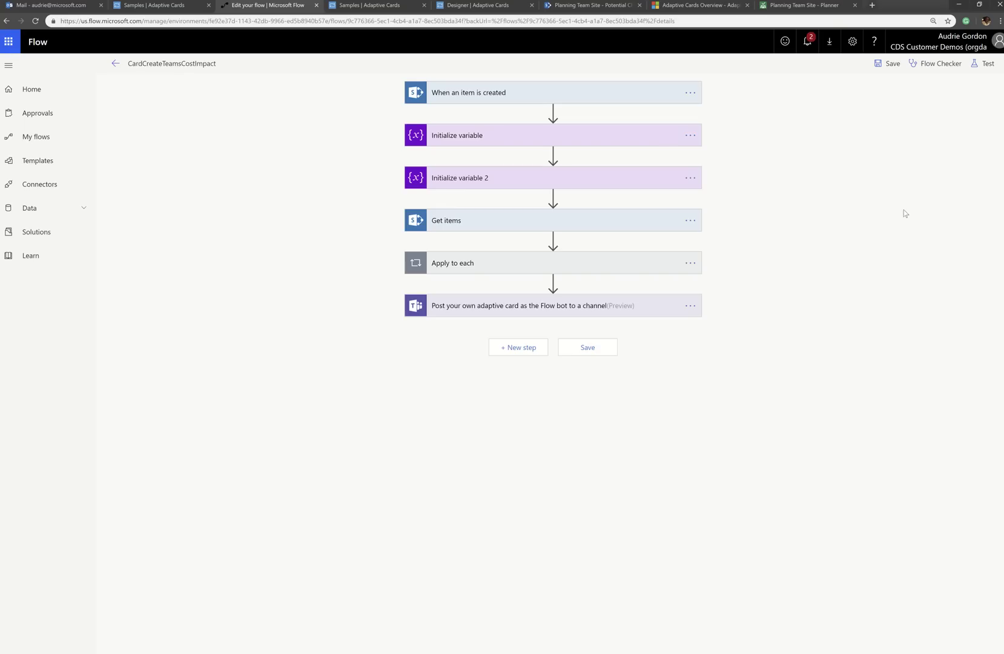
Inspect the item-created trigger, the CountCost and CountSchedule variables, and the Get items site and list
left_click(525, 92)
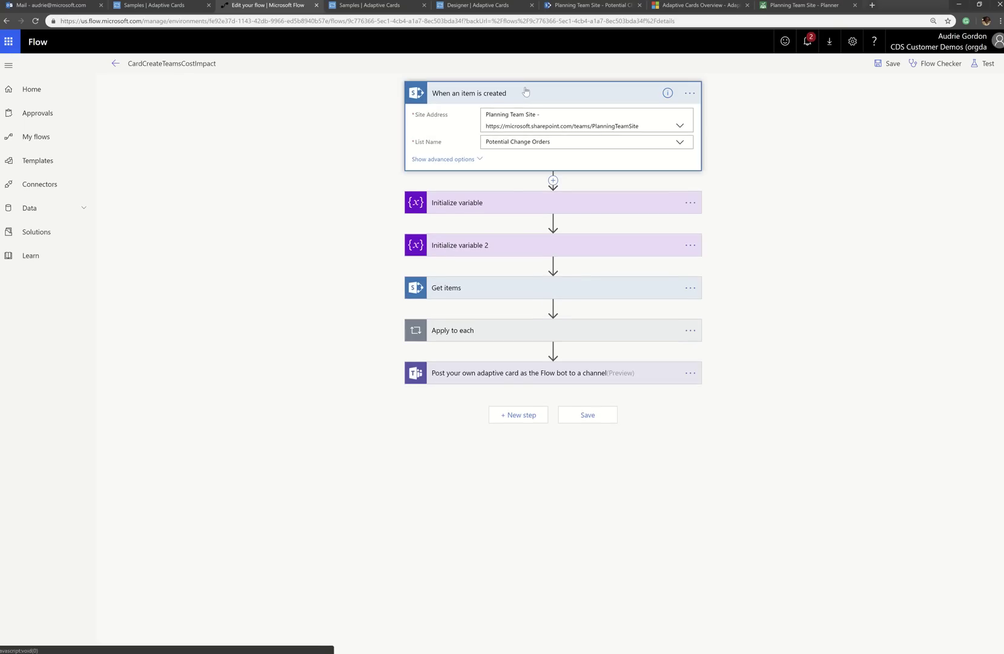
left_click(526, 91)
left_click(515, 136)
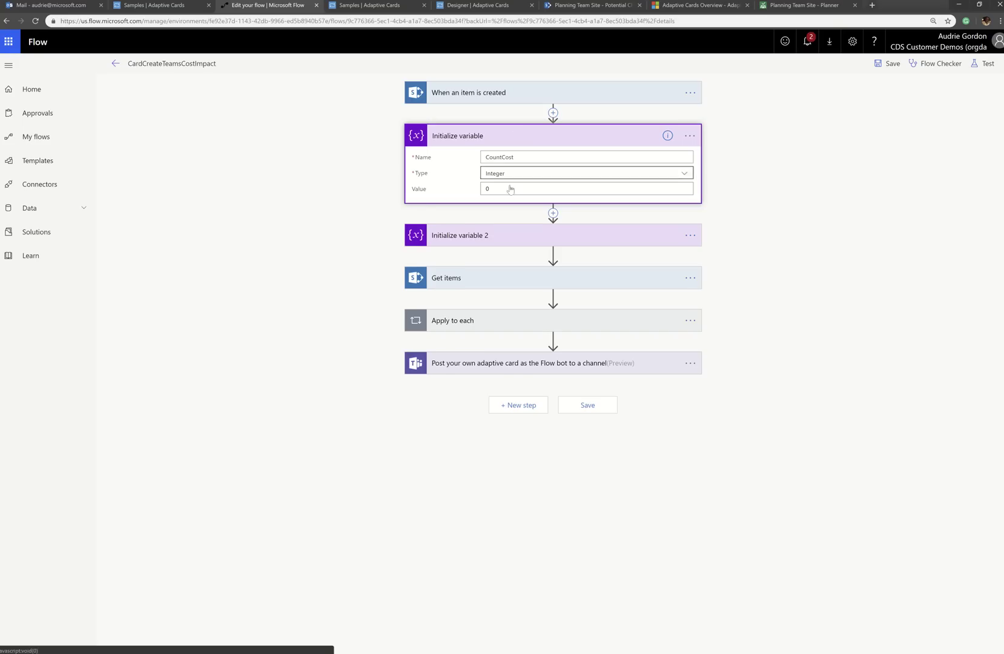
left_click(515, 136)
left_click(512, 176)
left_click(512, 177)
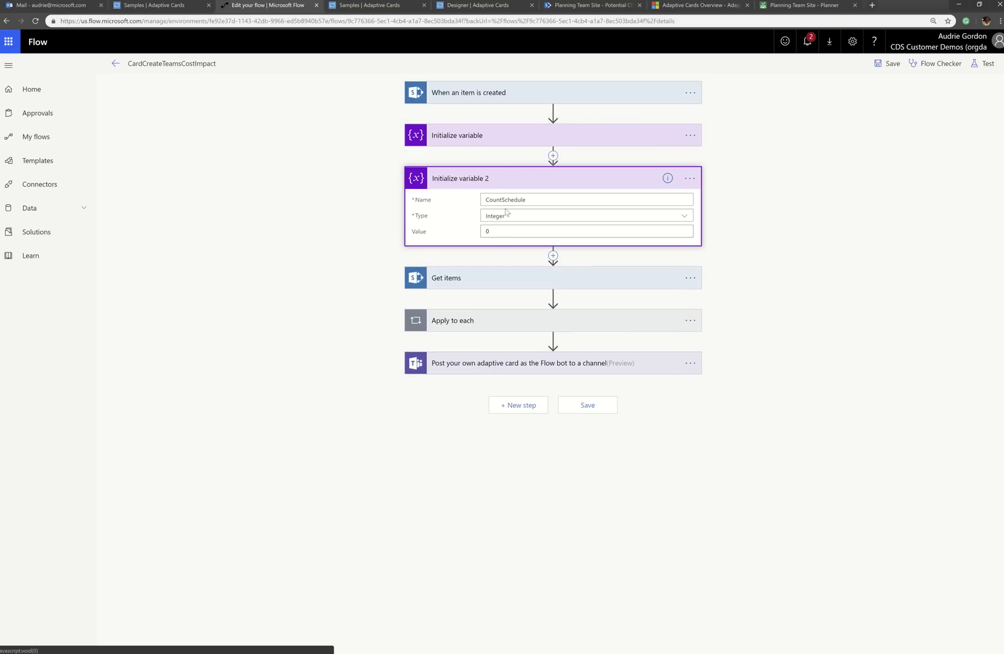
left_click(519, 221)
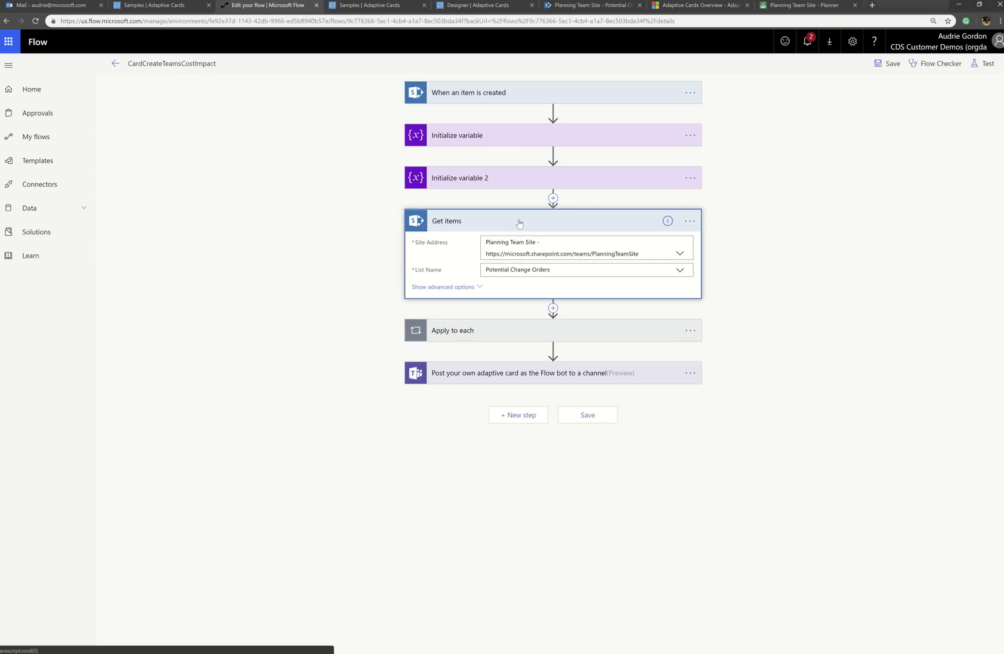
left_click(520, 222)
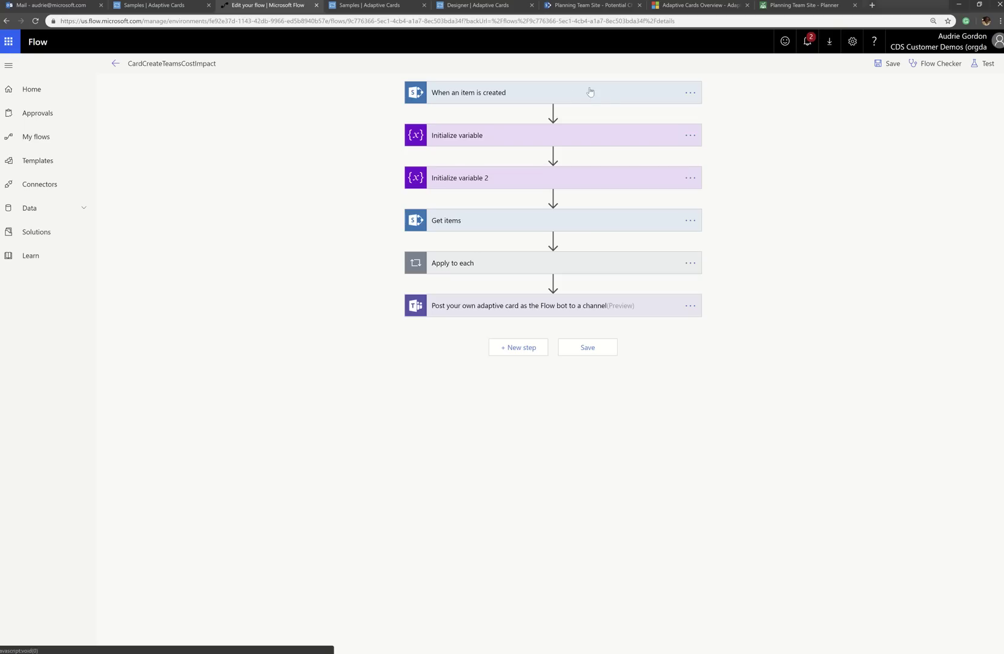
Expand the Apply to each loop's cost condition to show the CountCost and CountSchedule increments of 1
left_click(503, 226)
left_click(509, 332)
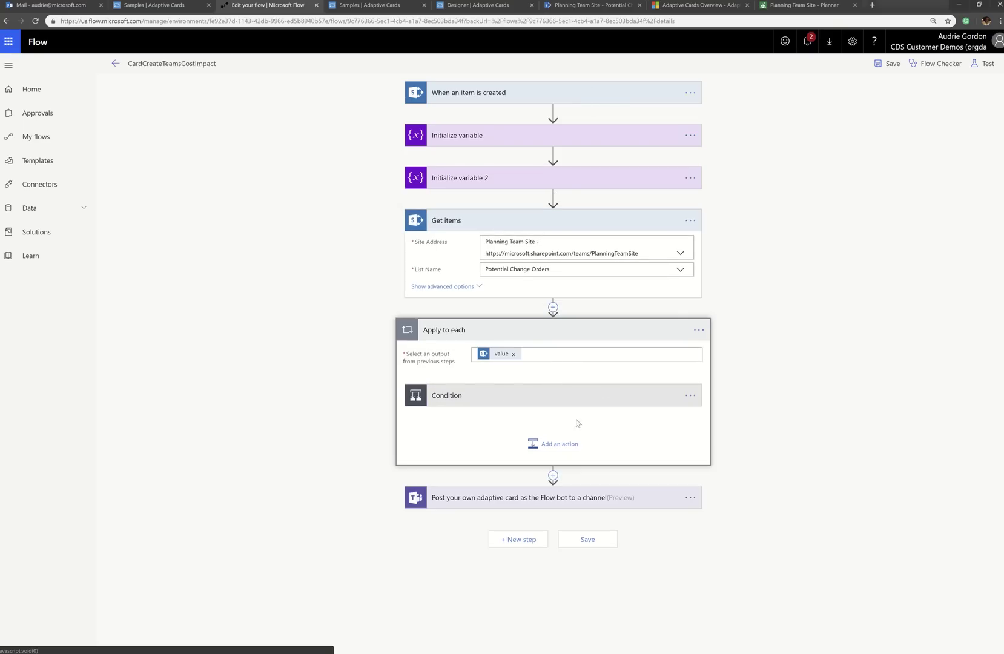
left_click(498, 401)
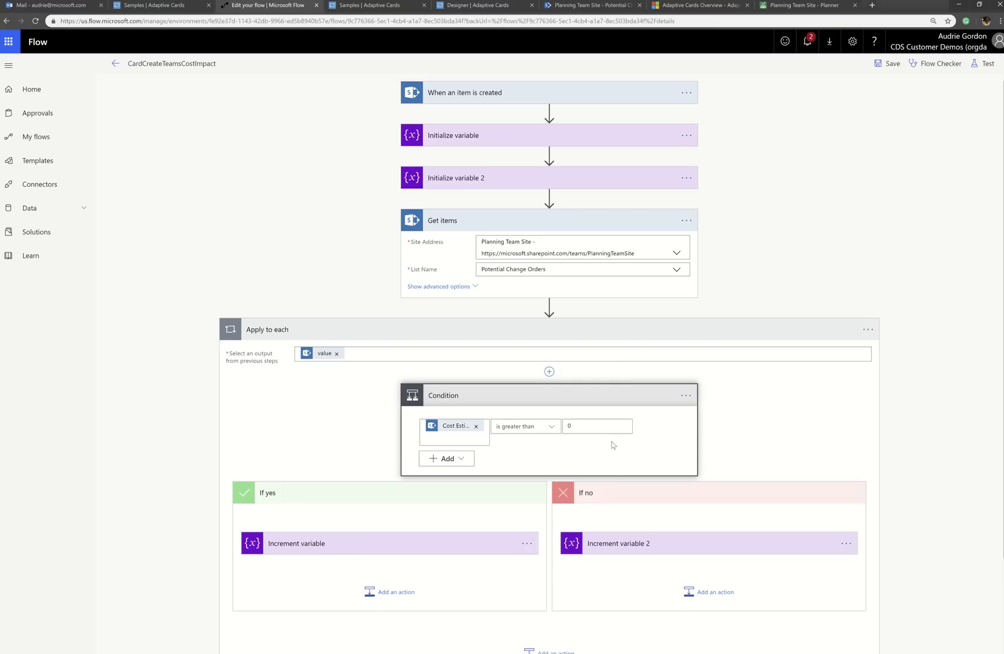
left_click(448, 541)
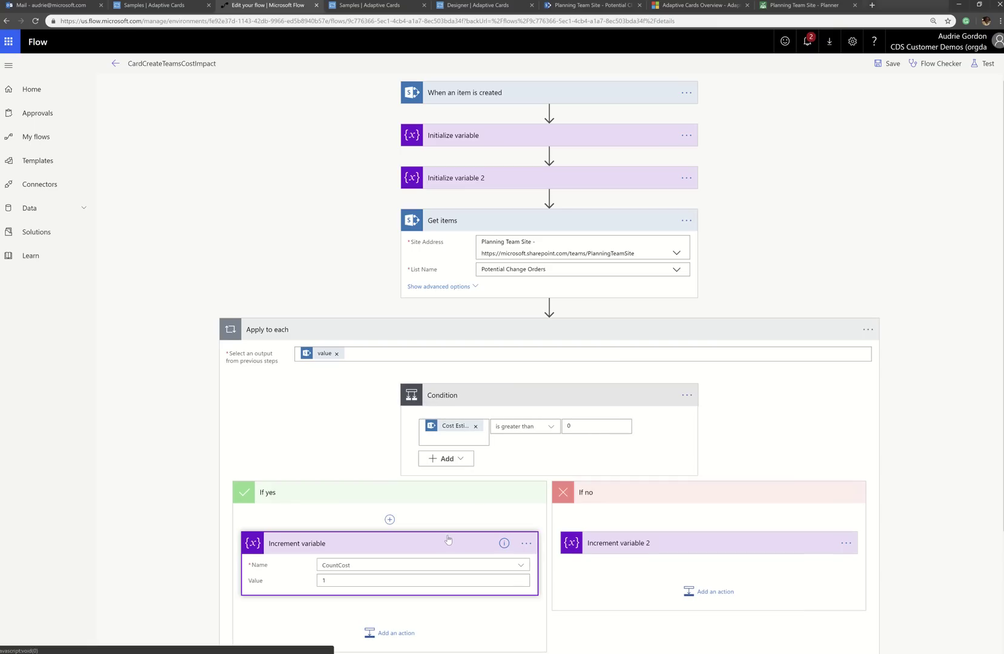
left_click(629, 544)
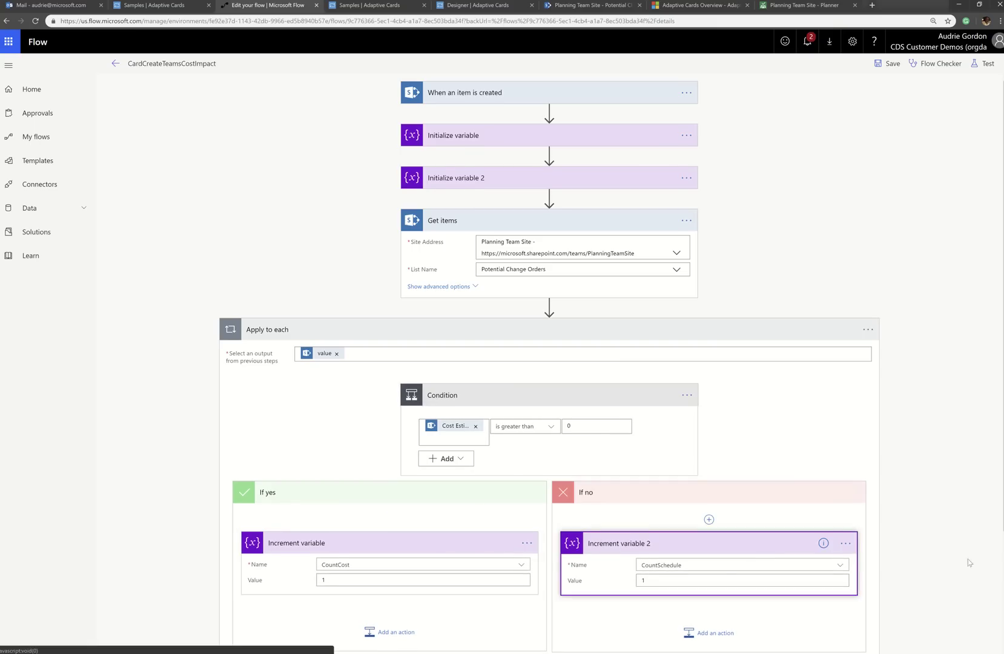
scroll(968, 560, "down", 3)
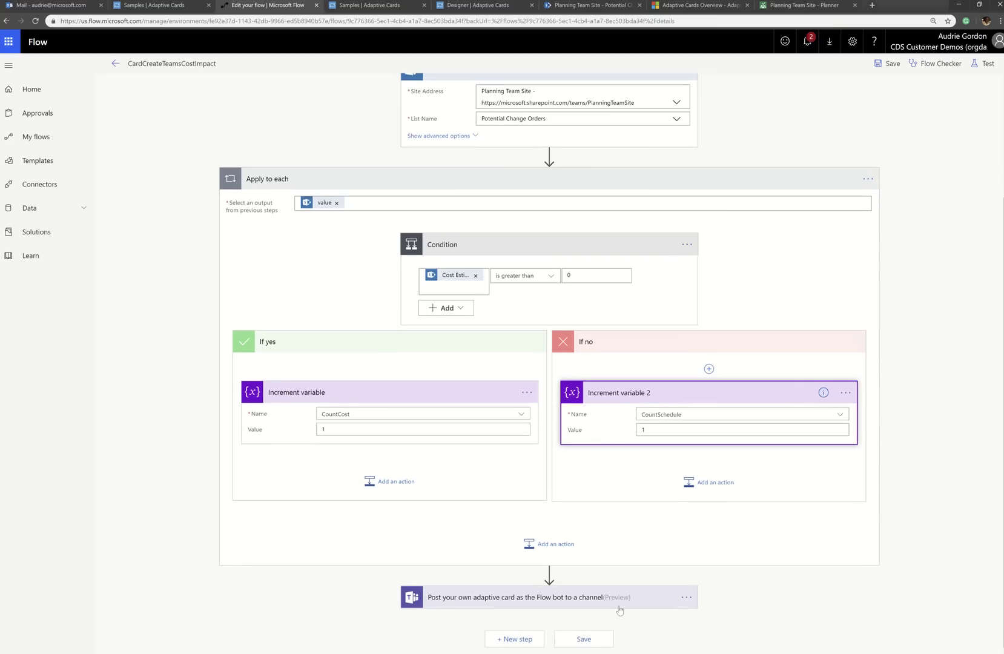
Review the Post adaptive card step's Message JSON with utcNow, CountCost and CountSchedule values
left_click(621, 610)
scroll(718, 543, "down", 7)
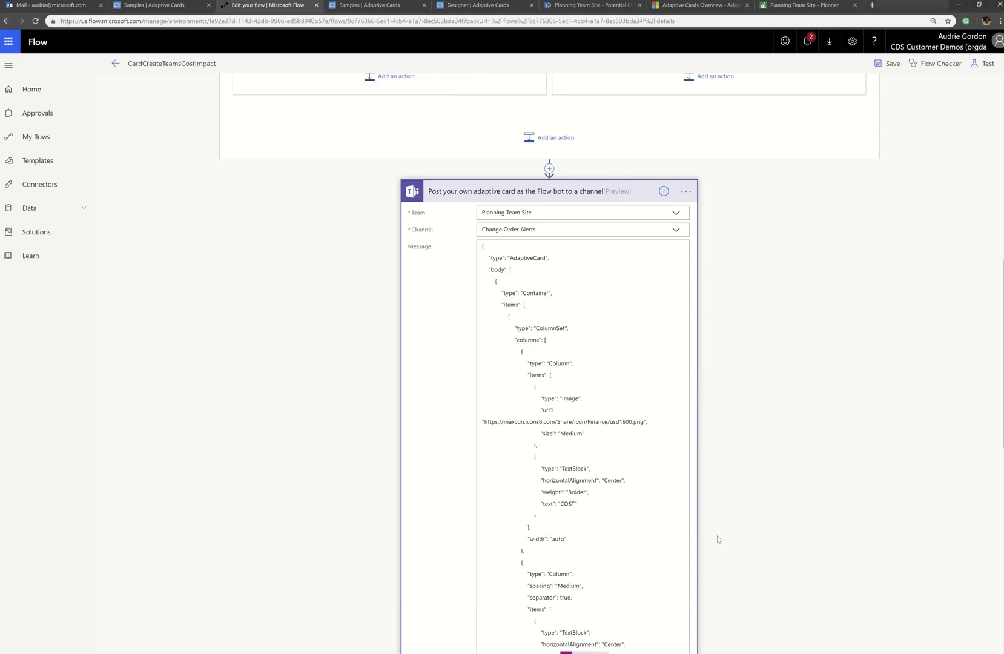
scroll(719, 539, "down", 3)
scroll(717, 533, "up", 3)
scroll(557, 439, "down", 3)
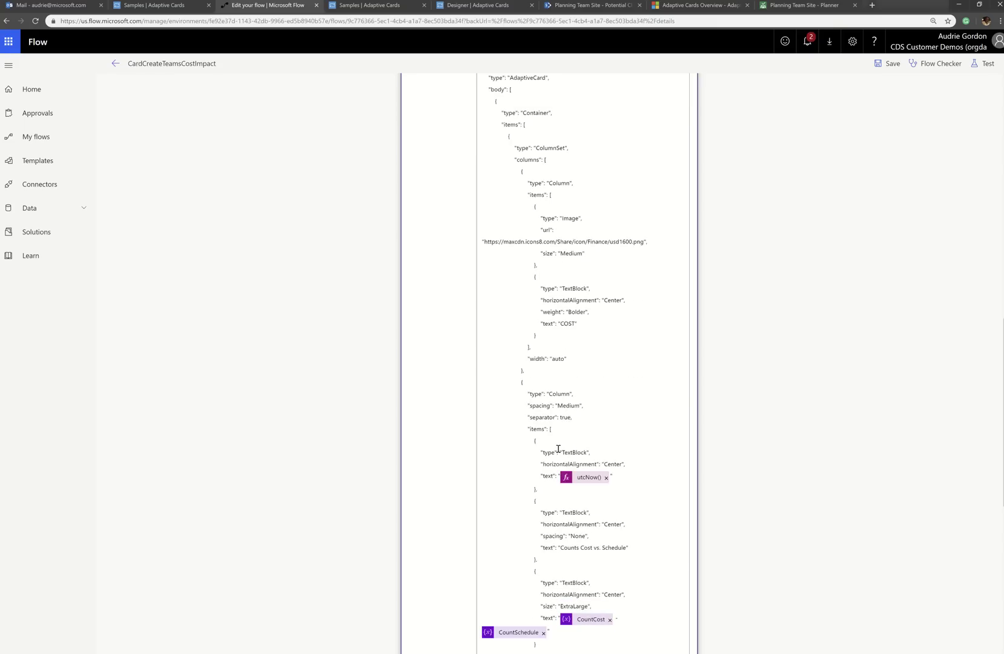
scroll(558, 449, "down", 7)
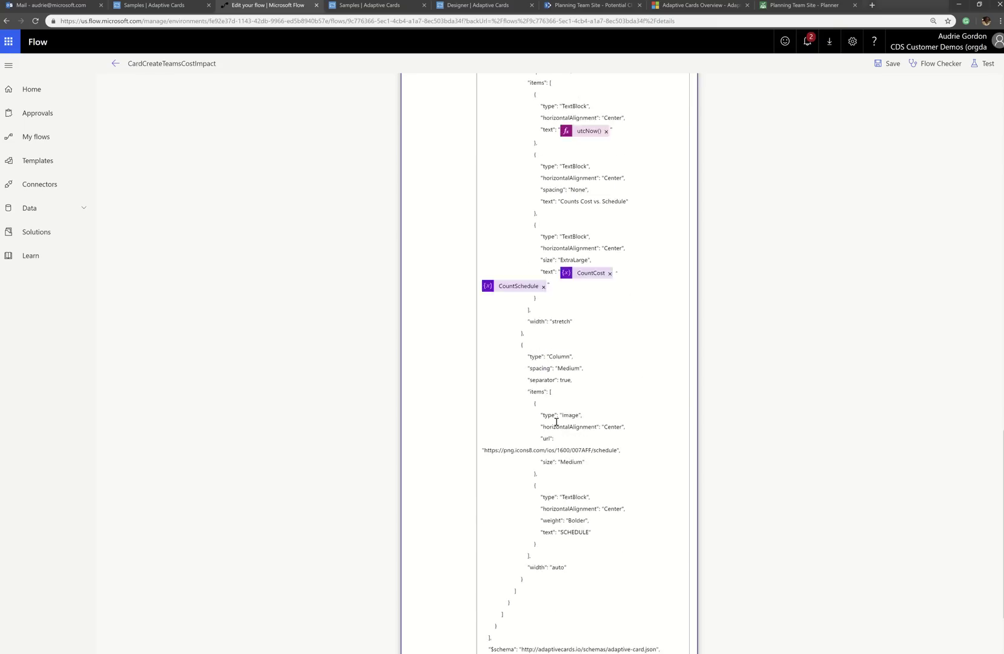
scroll(557, 422, "up", 6)
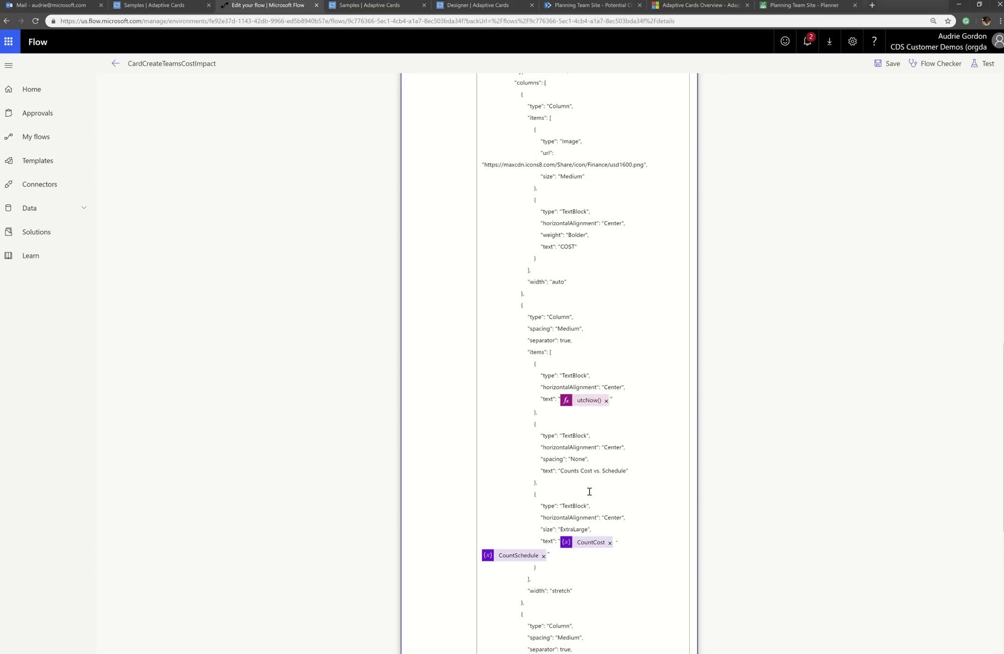
scroll(569, 411, "down", 5)
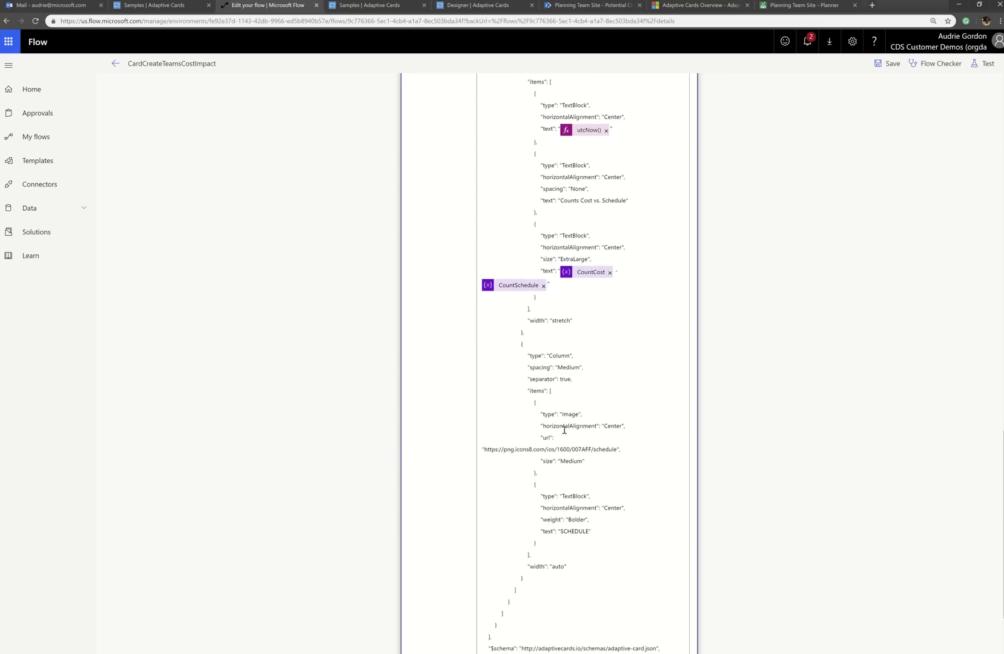
scroll(564, 430, "down", 2)
left_click(574, 326)
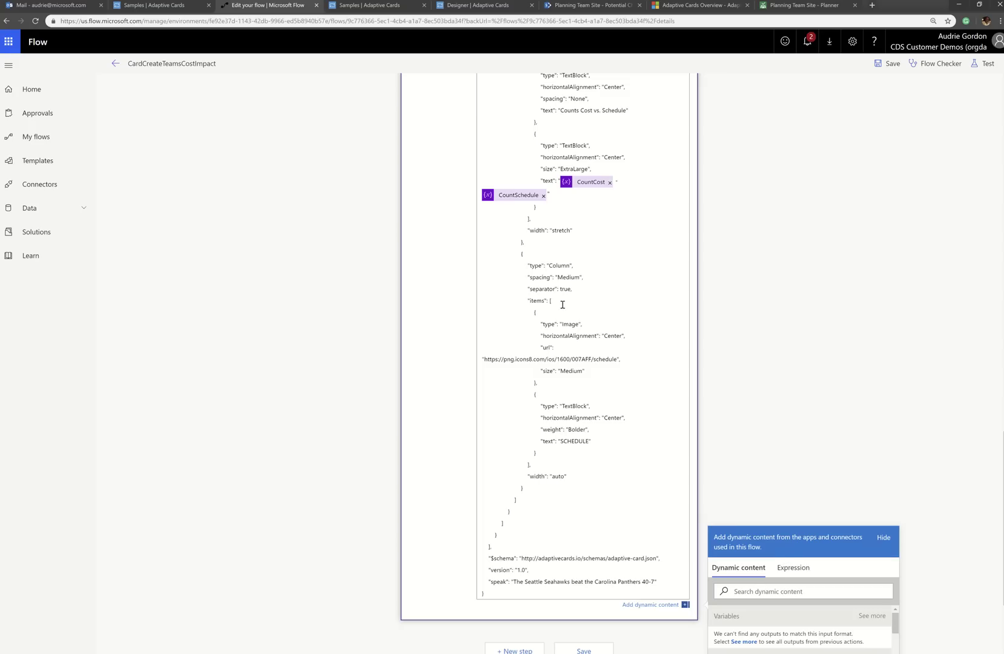
left_click(564, 303)
scroll(546, 364, "down", 2)
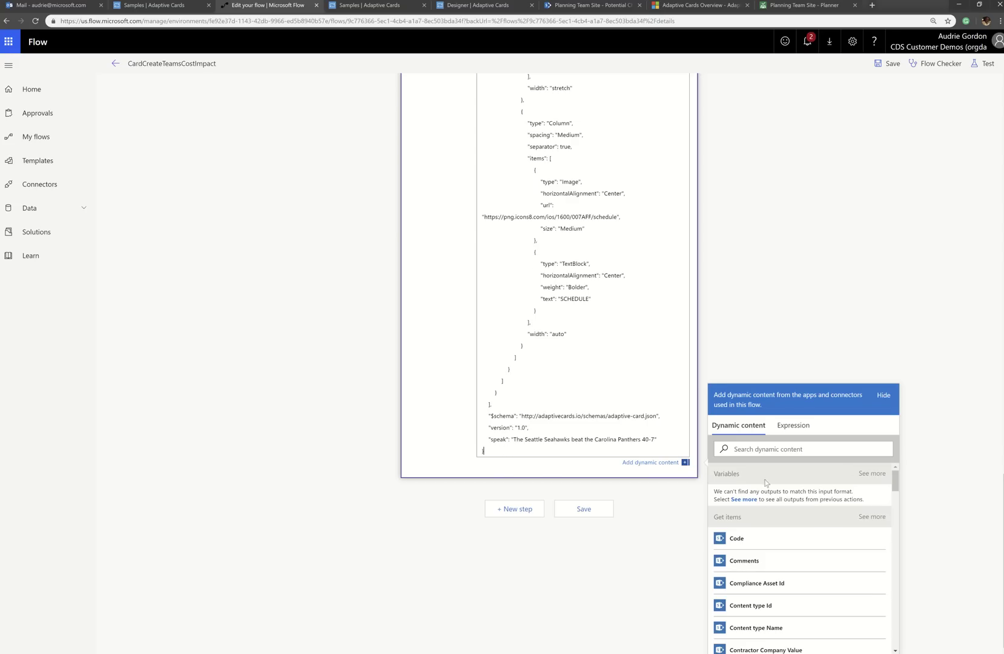
left_click(885, 475)
left_click(750, 497)
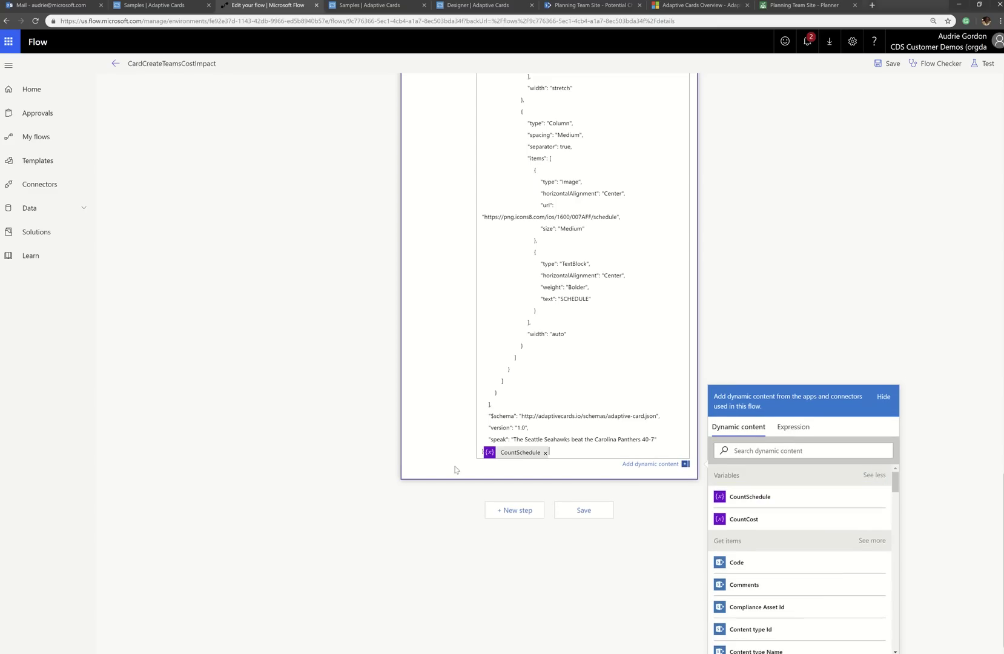
double_click(520, 453)
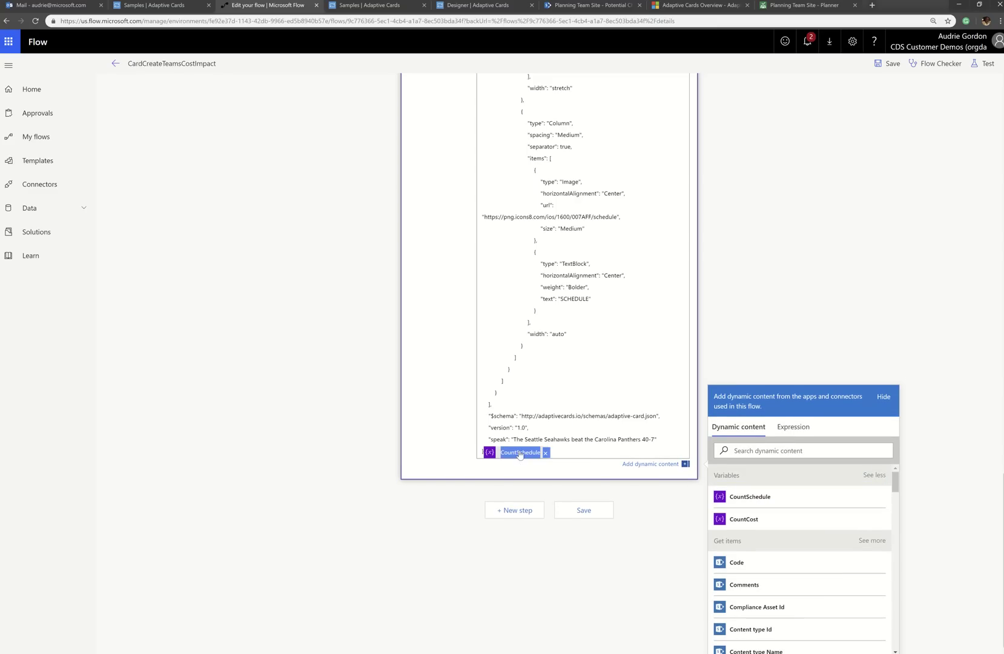
key("BackSpace")
scroll(548, 427, "up", 10)
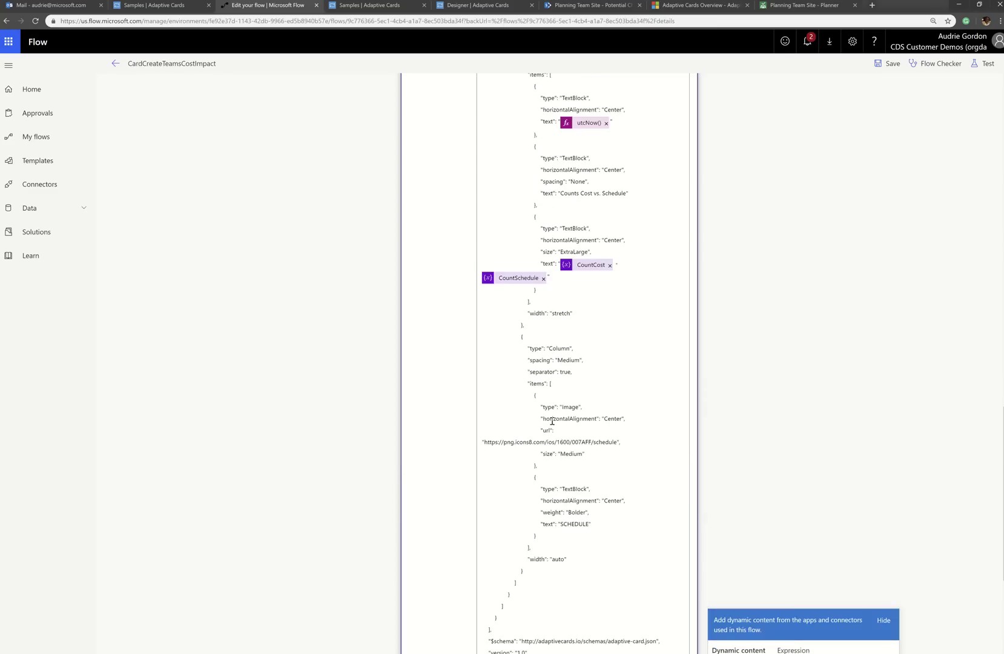
scroll(552, 420, "up", 5)
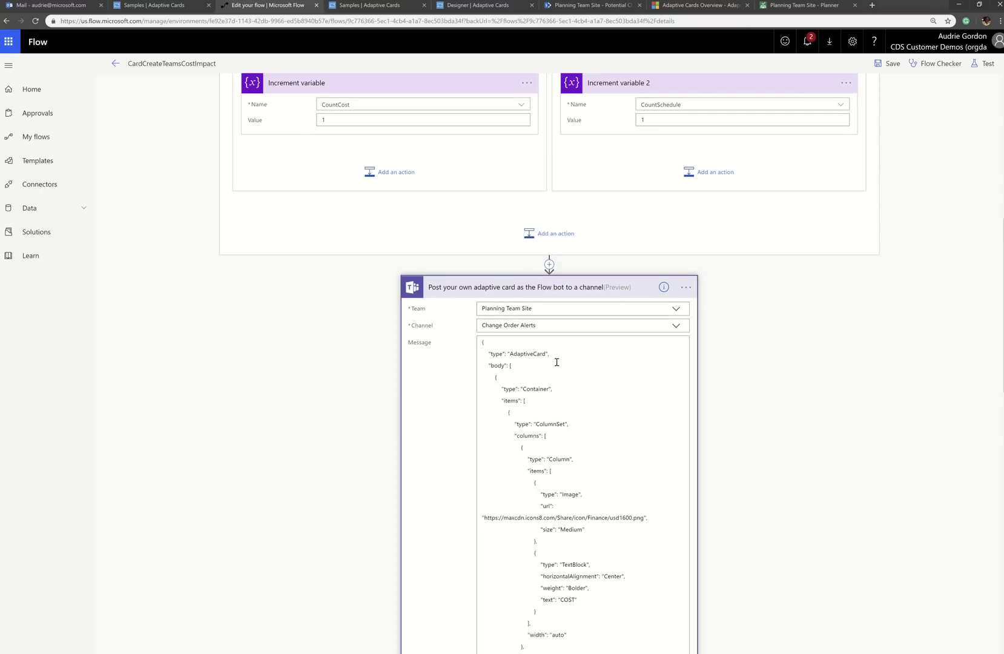
key("ctrl+v")
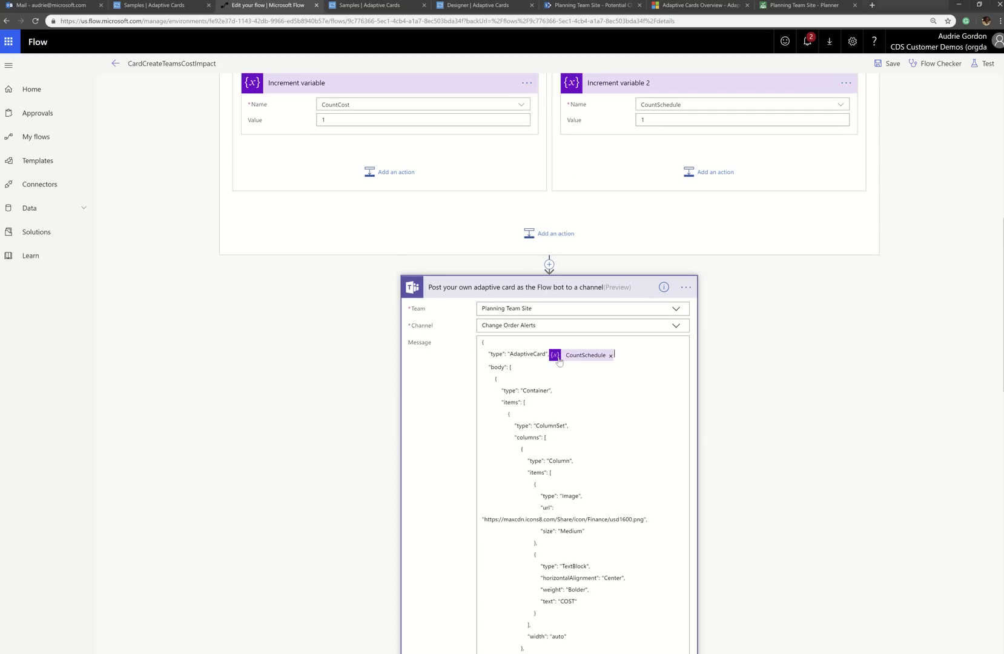
key("BackSpace")
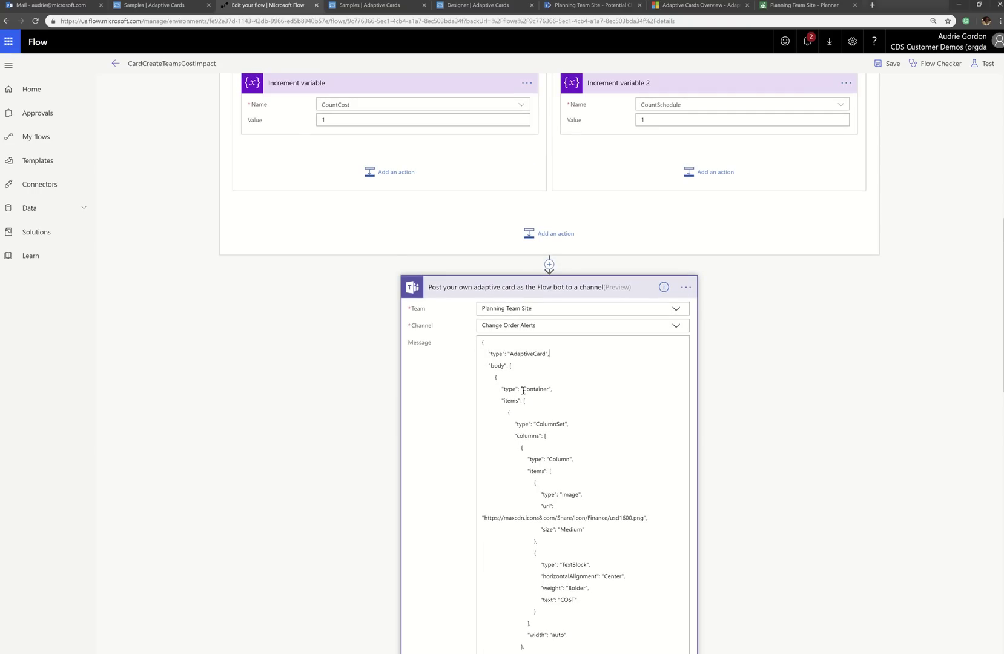
scroll(564, 426, "down", 3)
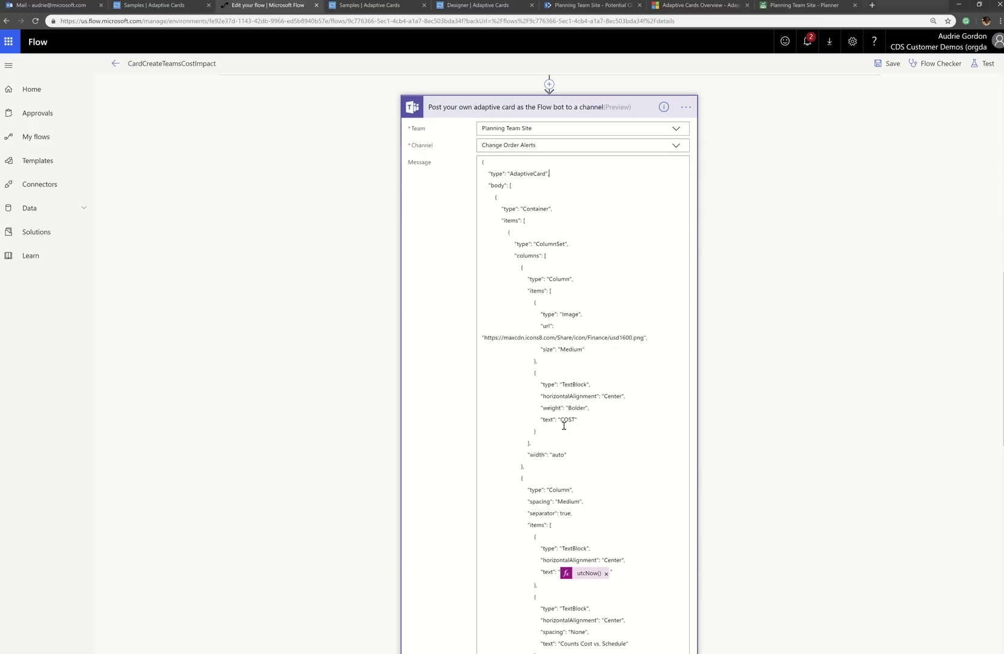
scroll(567, 400, "down", 2)
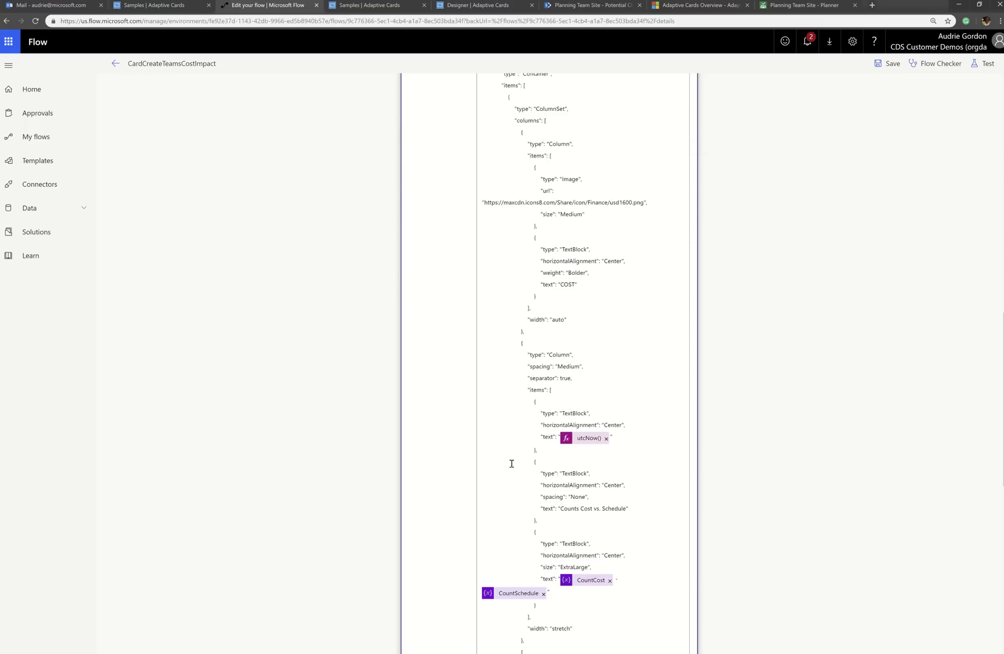
scroll(607, 381, "down", 3)
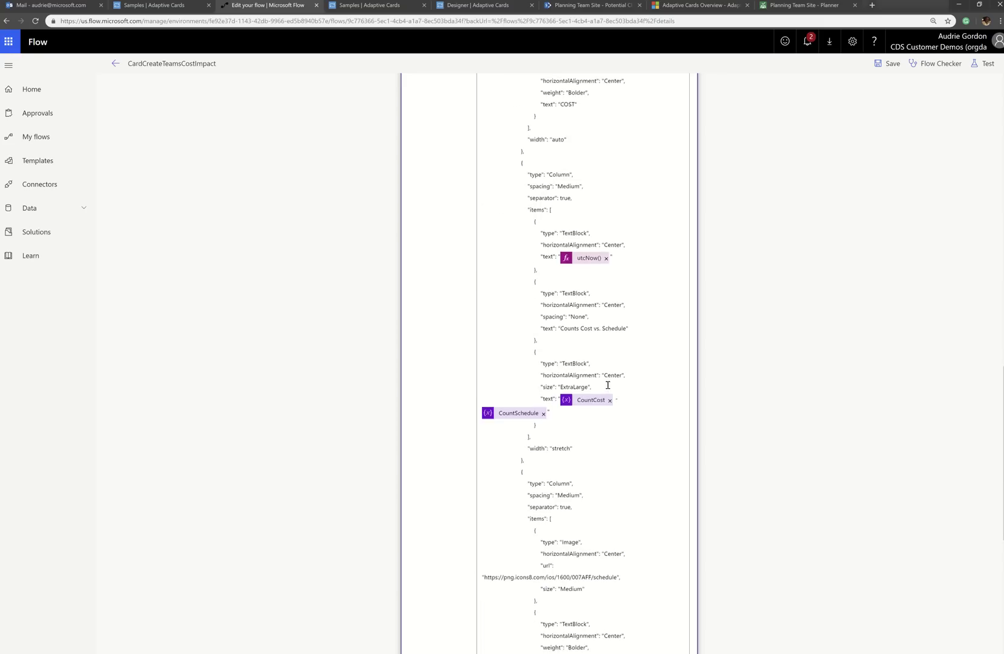
scroll(608, 385, "down", 4)
scroll(547, 369, "up", 14)
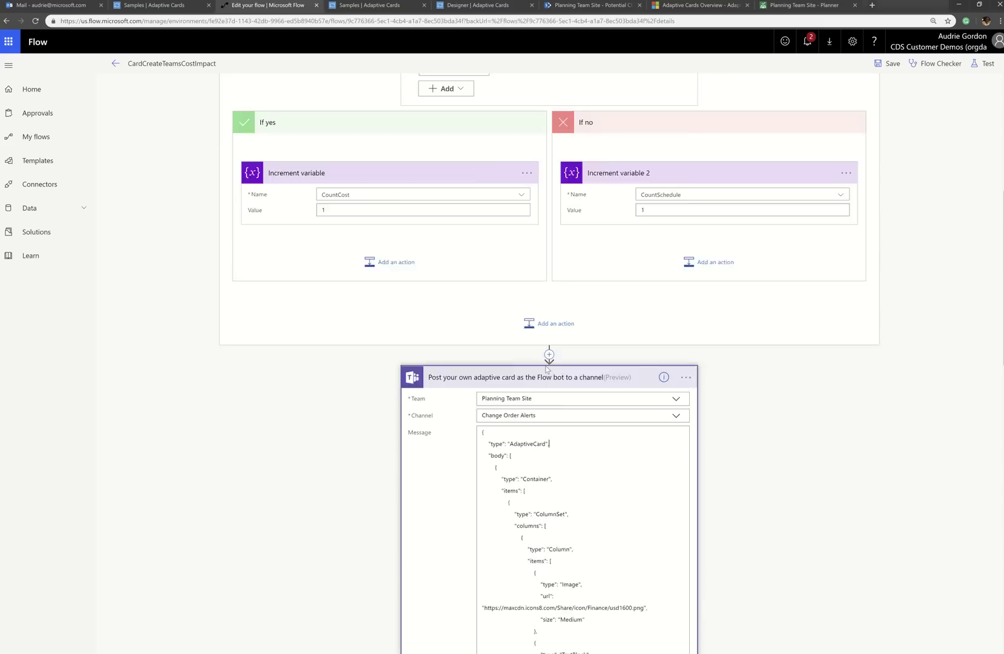
scroll(547, 368, "up", 6)
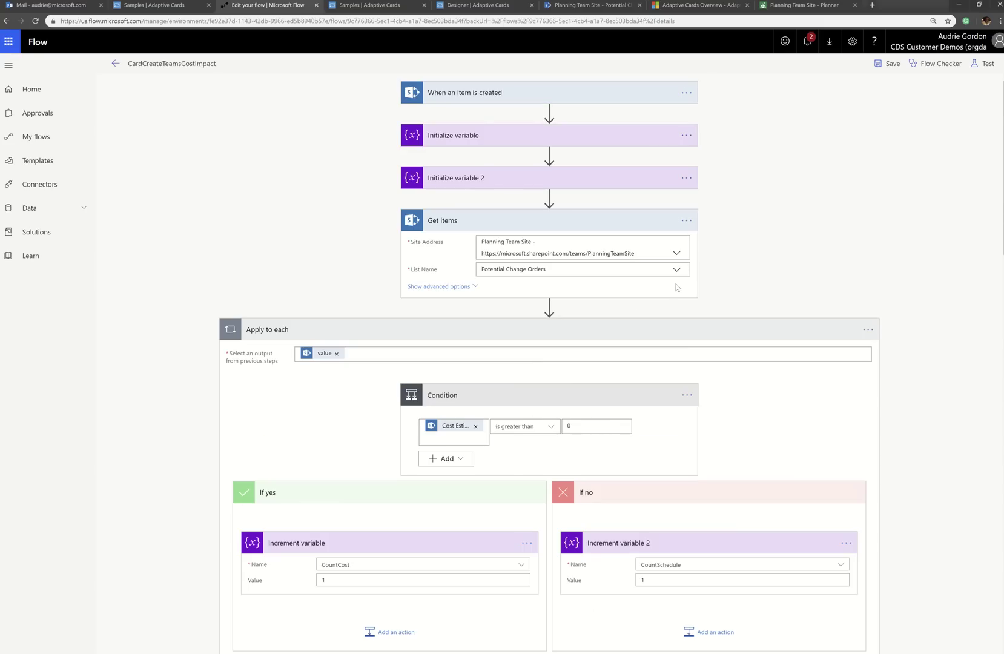